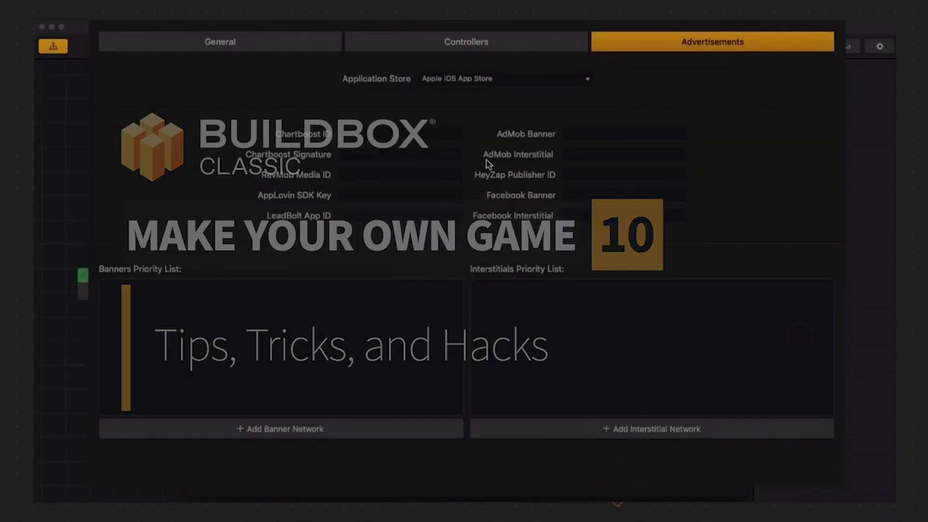
left_click(582, 80)
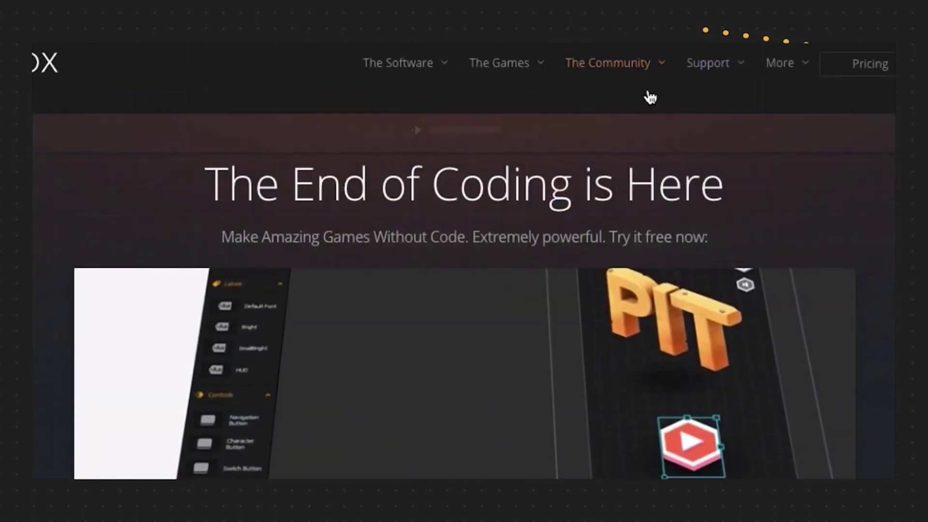
Open the Buildbox community forum and browse its discussion categories, including game design and monetization
mouse_move(656, 73)
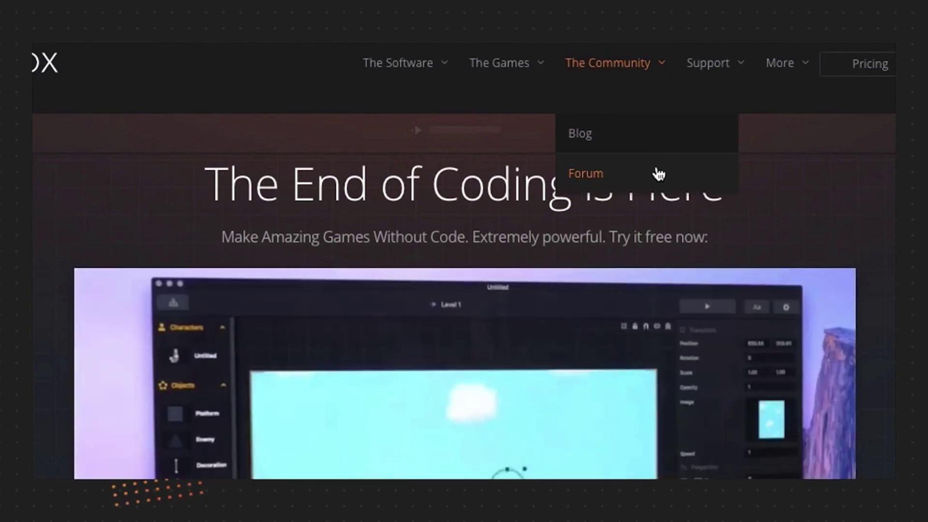
left_click(659, 174)
scroll(464, 261, "down", 3)
scroll(464, 261, "down", 2)
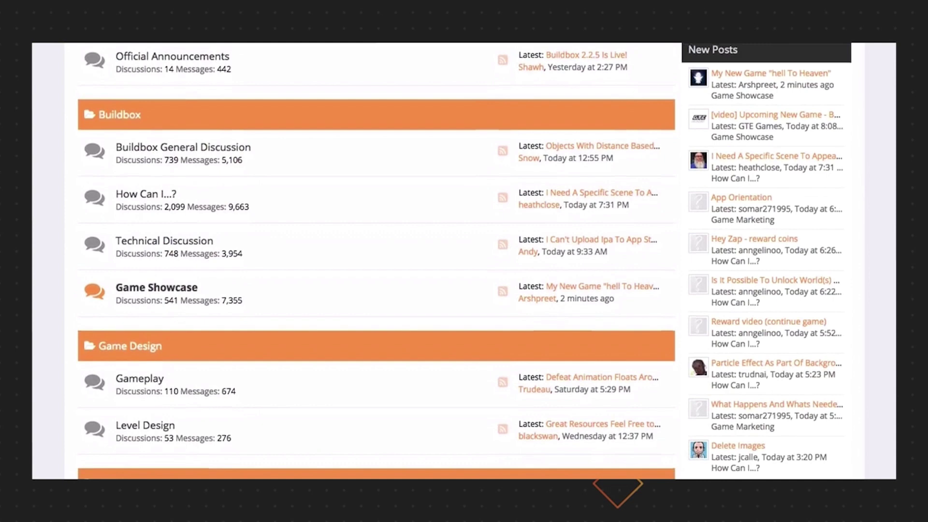
scroll(464, 261, "down", 2)
scroll(464, 261, "down", 2)
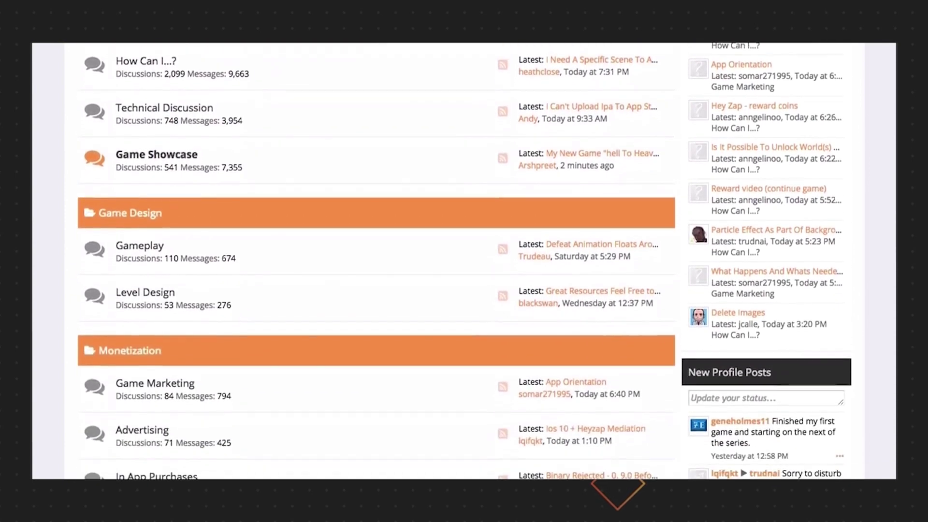
scroll(464, 261, "down", 2)
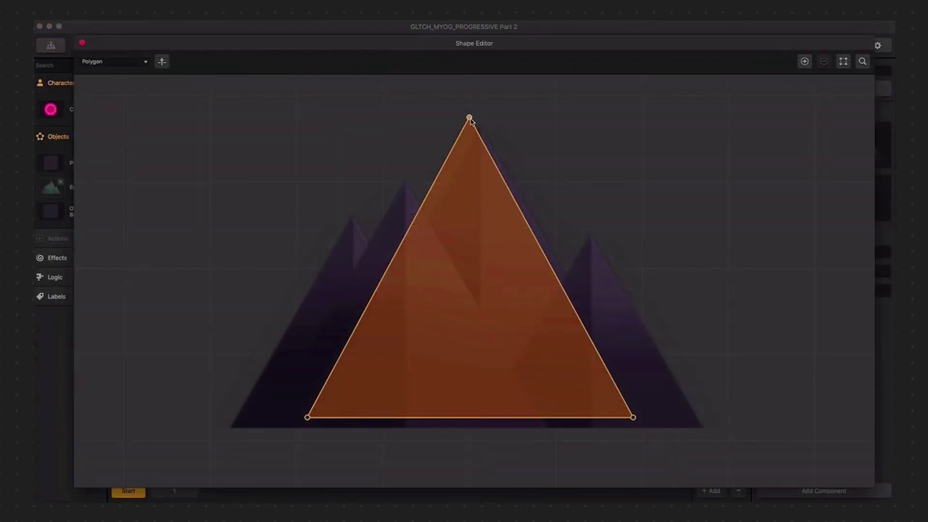
Reshape the mountain enemy's collision polygon into five points, widening the base corners and adding points at the two side peaks
scroll(488, 257, "up", 3)
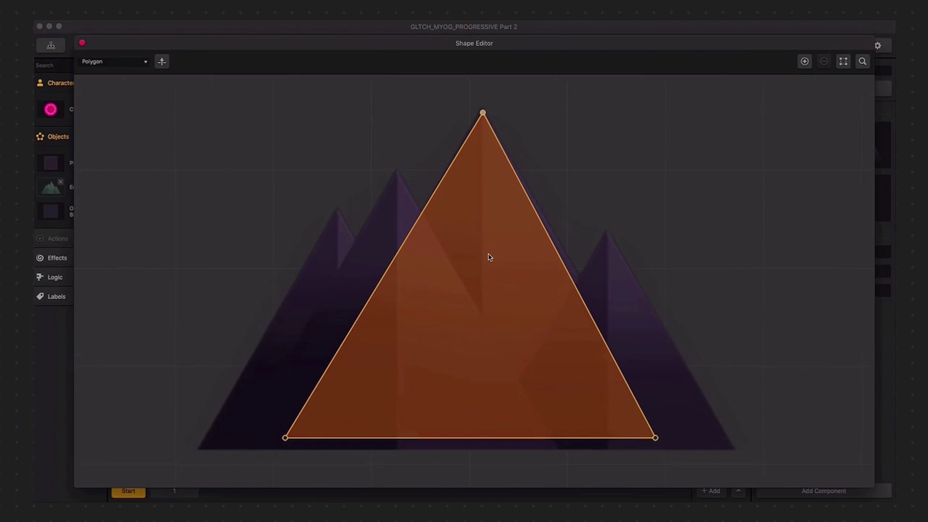
left_click_drag(256, 464, 158, 474)
left_click_drag(321, 282, 321, 210)
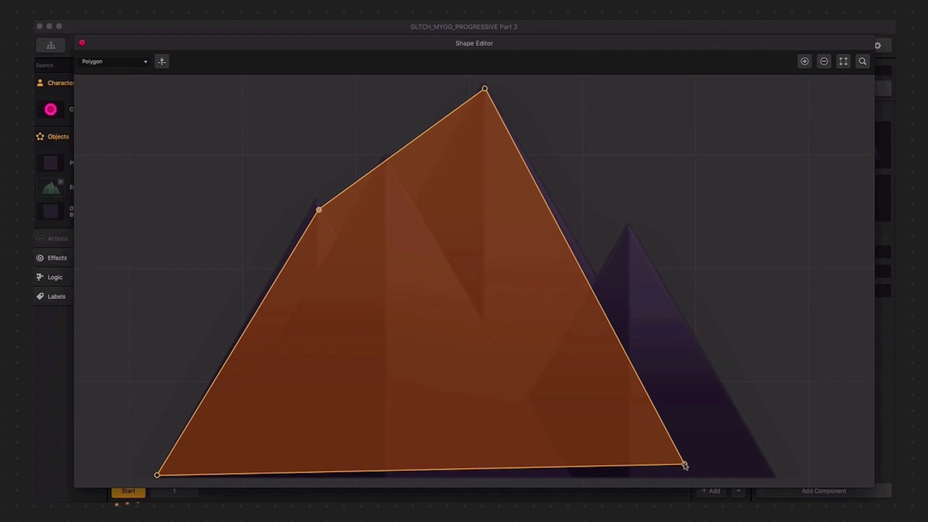
left_click_drag(561, 232, 630, 232)
left_click_drag(685, 464, 773, 475)
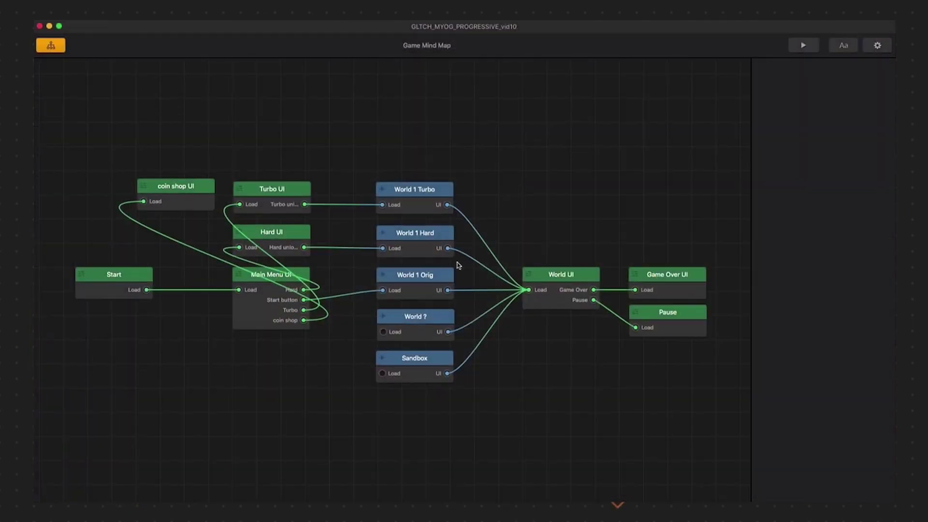
Open World 1 Orig and add the Single_Spike image as an object in the middle of scene 12
double_click(450, 274)
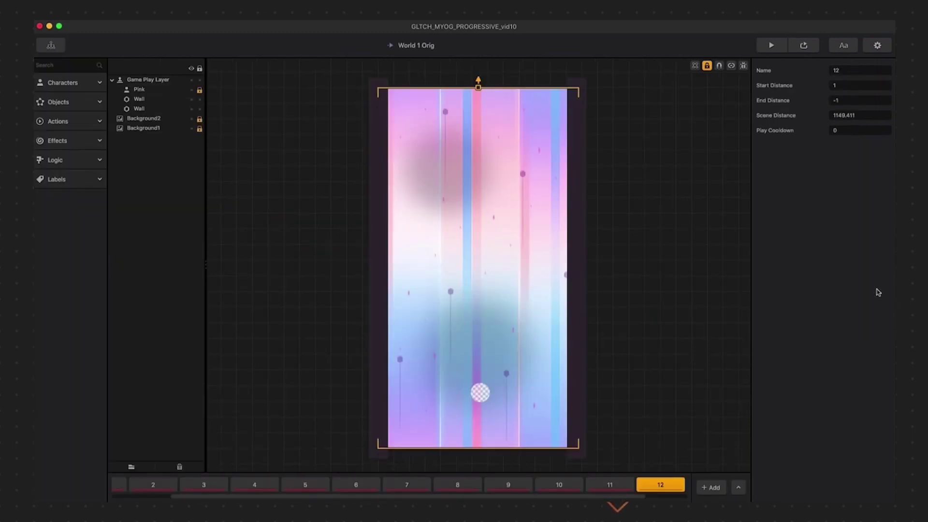
left_click_drag(878, 292, 570, 177)
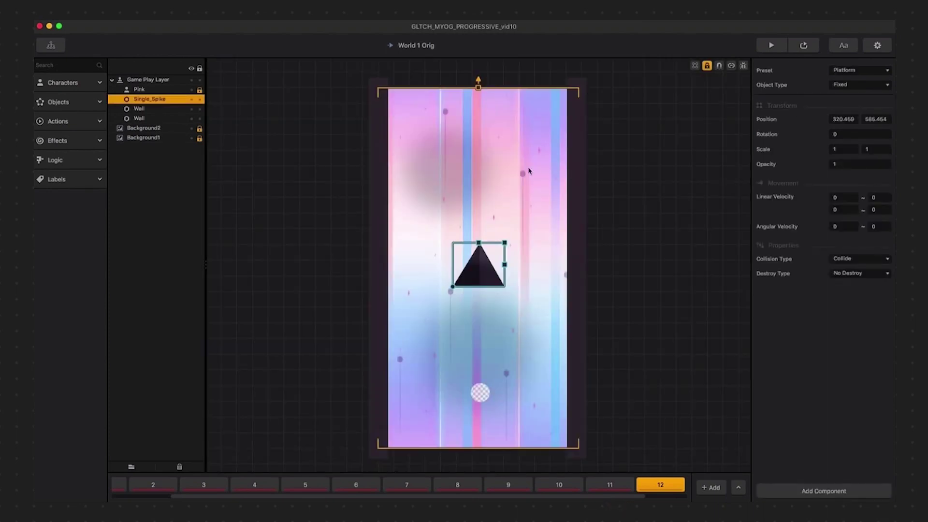
Fit the Single_Spike object's triangular collision polygon to the corners of its image
left_click(92, 102)
double_click(85, 270)
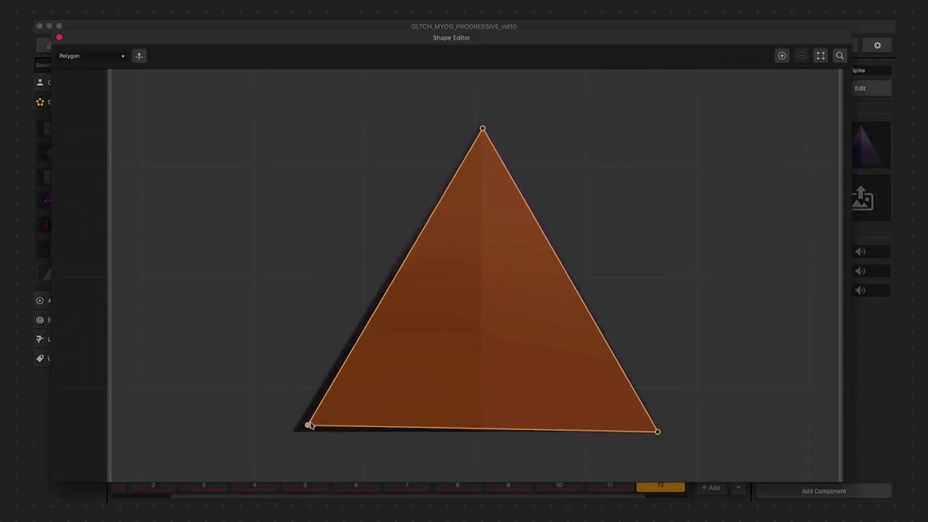
left_click_drag(307, 426, 295, 429)
left_click(59, 37)
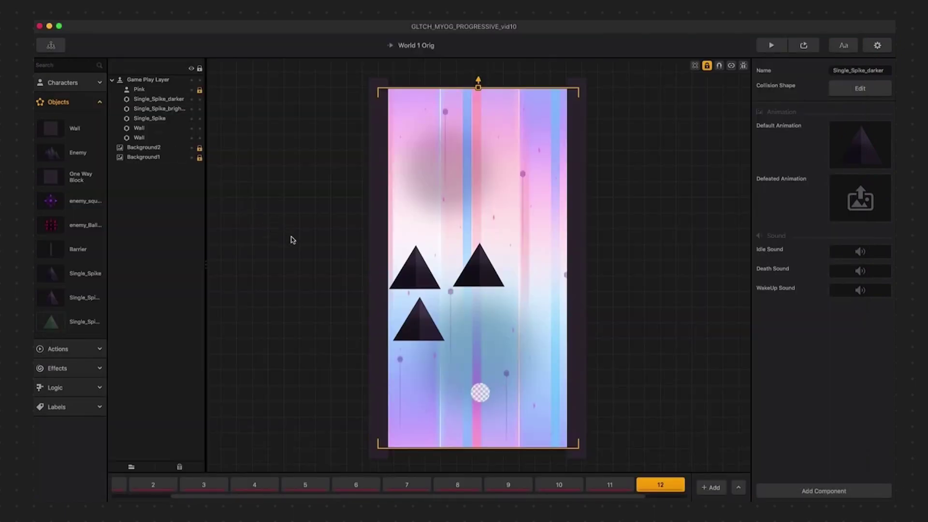
Place the Enemy mountain object beside the single spikes in scene 12
left_click_drag(53, 153, 531, 274)
scroll(537, 274, "up", 5)
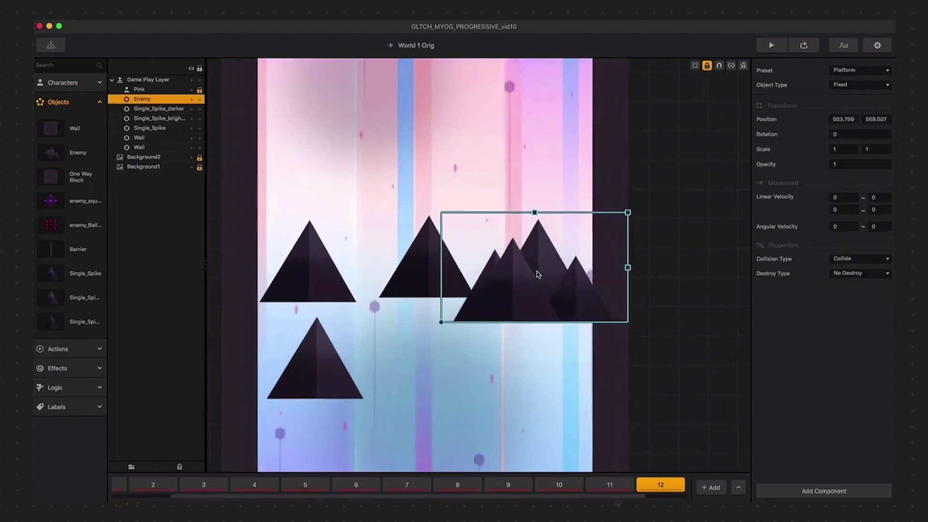
scroll(538, 275, "up", 2)
Overlap the single spikes into a four-peak mountain, enlarging the brighter spike to about 1.216 by 1.302 and duplicating the darker one
left_click_drag(302, 368, 301, 269)
left_click_drag(348, 235, 417, 212)
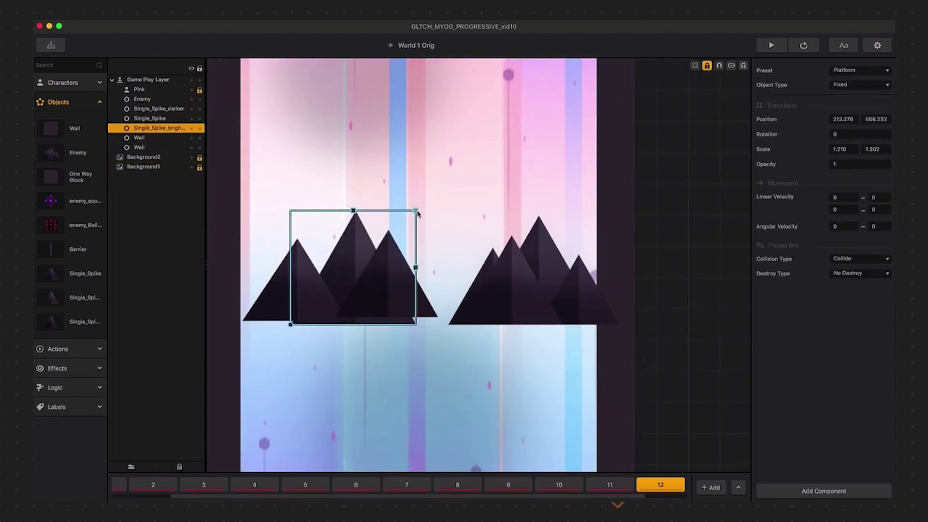
left_click_drag(338, 271, 401, 307)
key("ctrl+d")
left_click(435, 252)
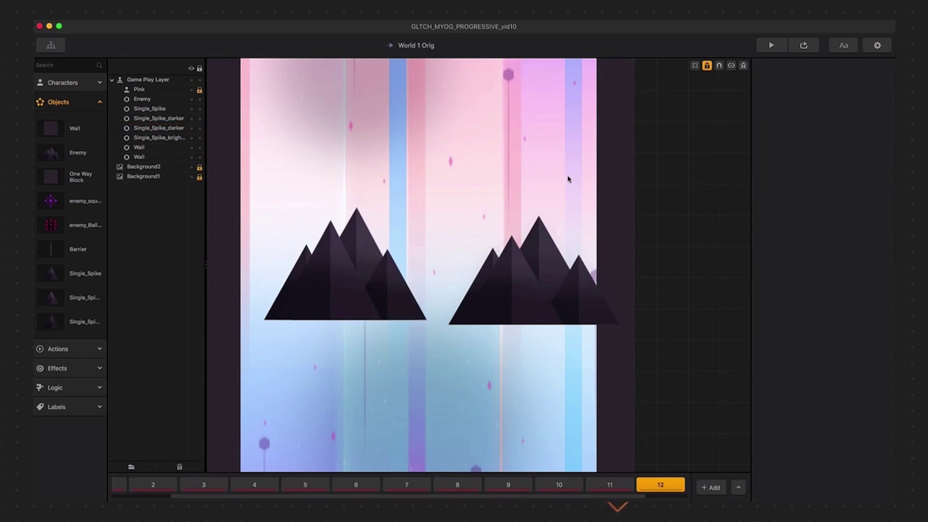
Compare the collision shapes of the built-up spike mountain and the Enemy mountain in debug mode
left_click(743, 66)
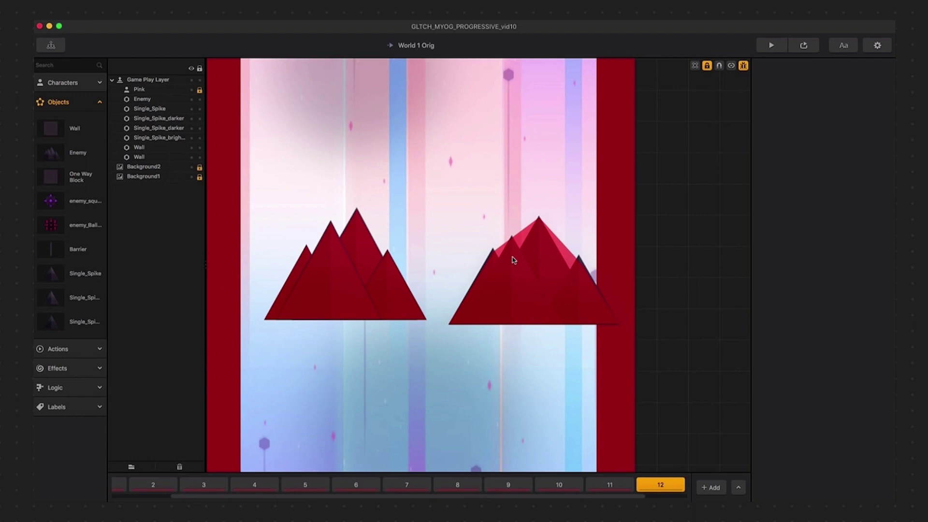
scroll(462, 246, "up", 3)
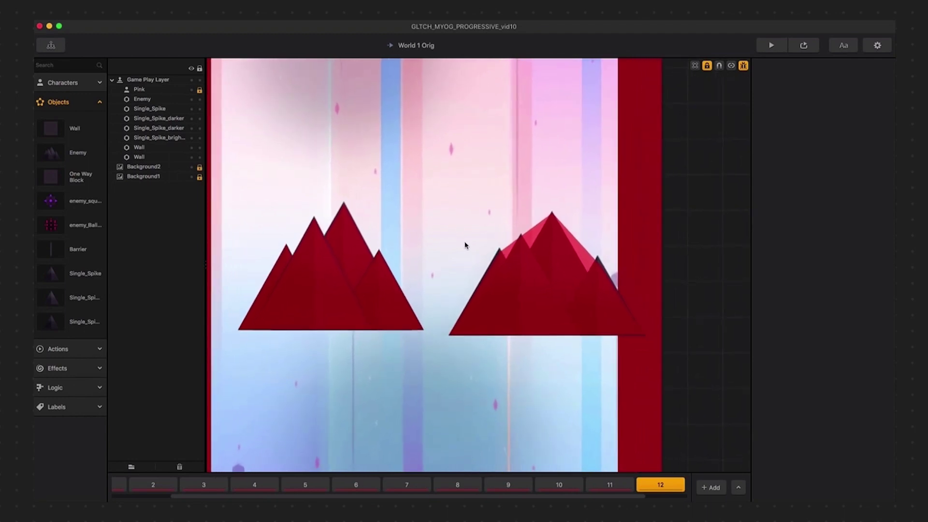
left_click(743, 66)
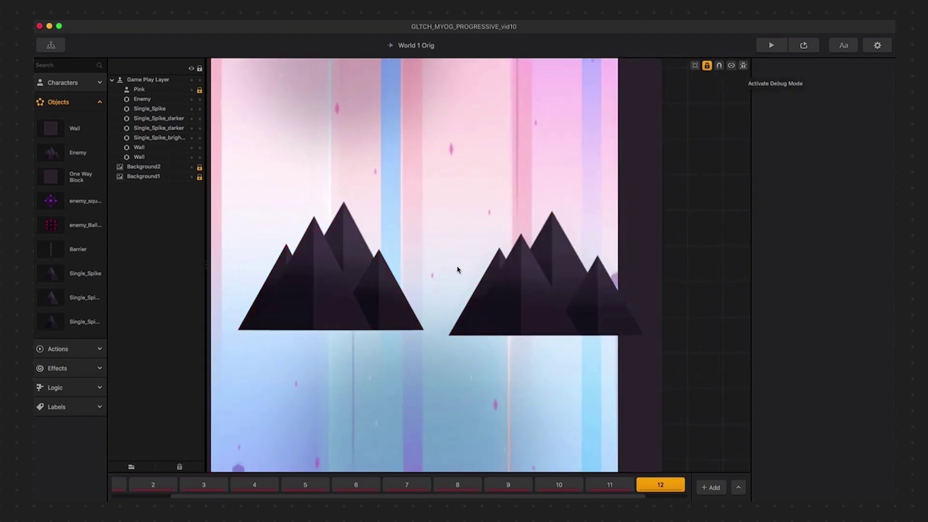
Tilt the right-hand darker spike clockwise, and rotate the Single_Spike to about -5.23 while shifting it down and left
left_click(379, 296)
left_click_drag(424, 250, 430, 240)
left_click_drag(325, 338, 323, 333)
left_click(304, 306)
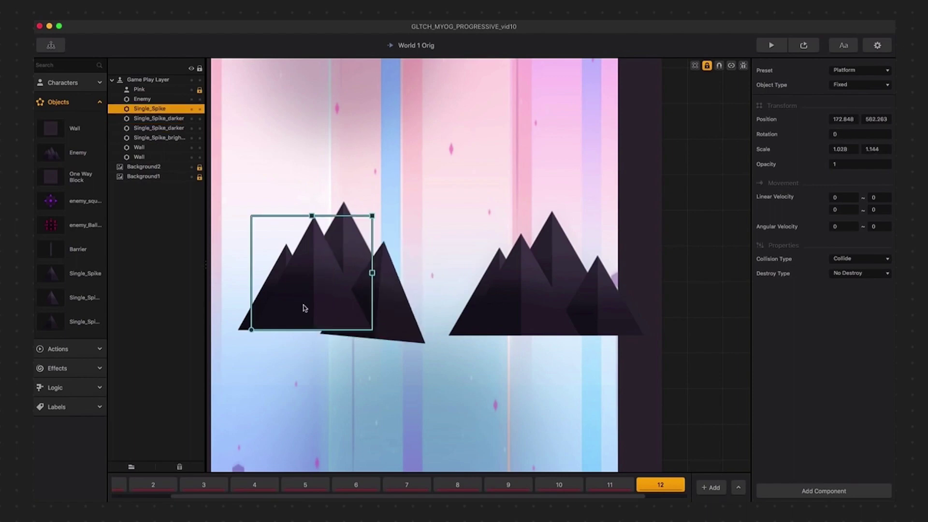
left_click_drag(253, 333, 286, 305)
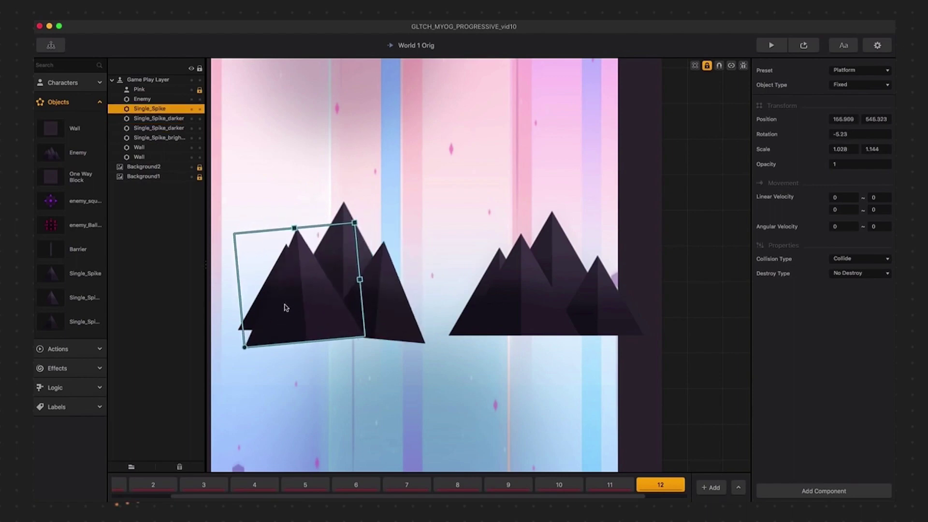
Stretch the tall rear spike upward, and rotate the leftmost darker spike to about -8.514 with a scale of about 1.075 by 1.385
left_click(365, 237)
left_click_drag(416, 203, 407, 195)
left_click(261, 303)
left_click_drag(251, 333, 233, 332)
left_click_drag(315, 235, 259, 266)
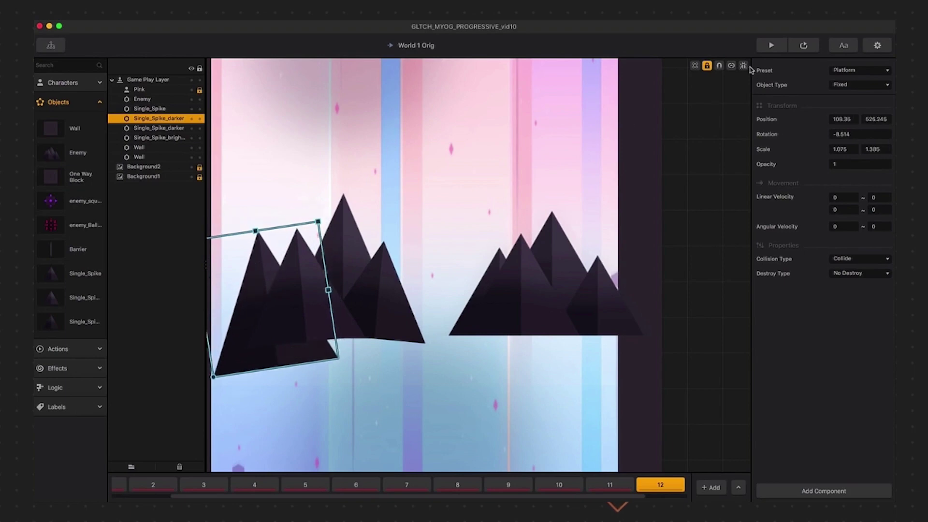
Check the rearranged spikes' collision shapes in debug mode
left_click(743, 66)
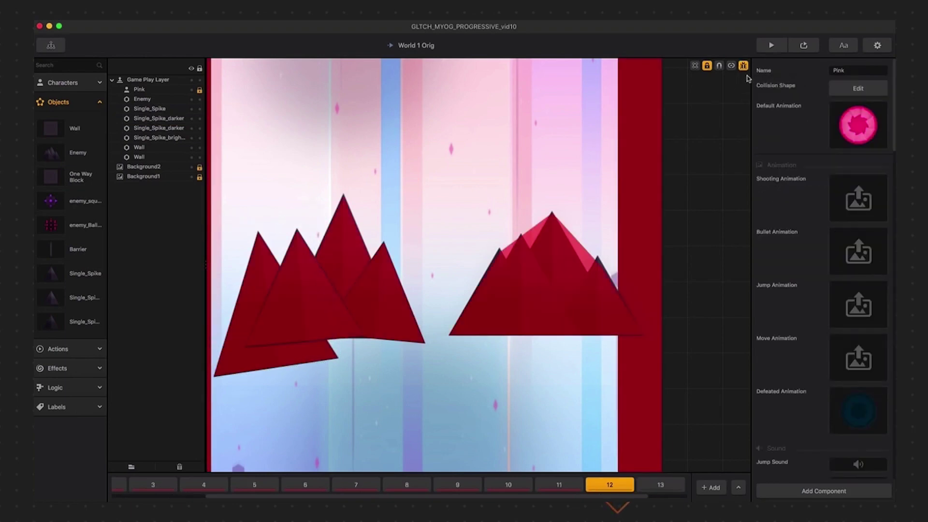
left_click(744, 67)
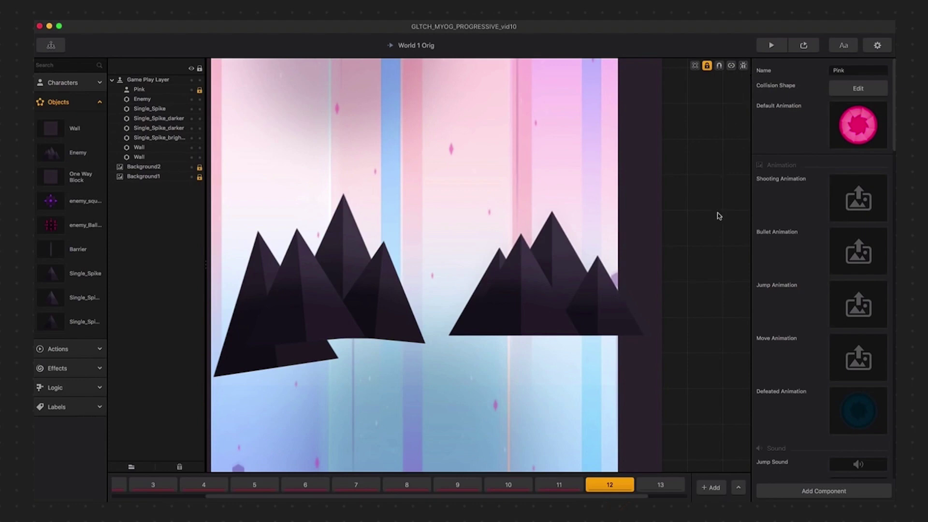
Switch to scene 13 and add the pink ball image to it as a new object
left_click(673, 484)
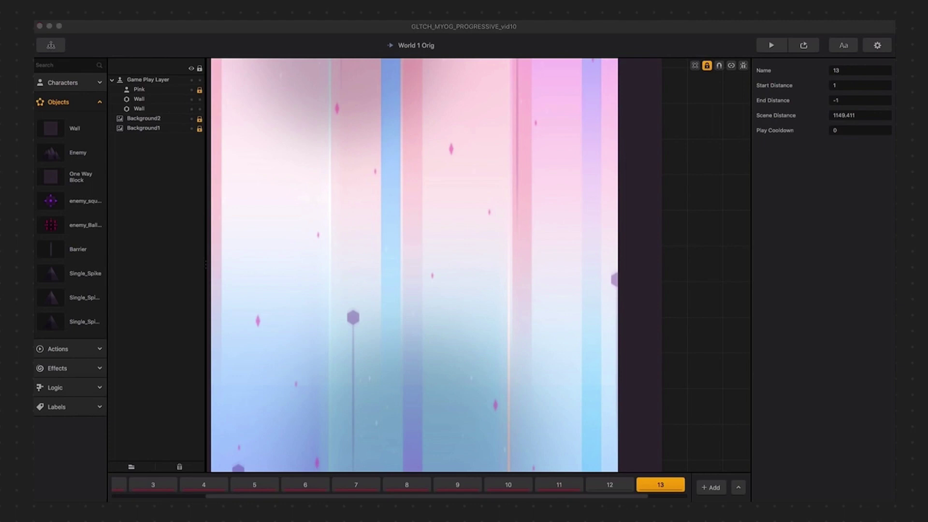
left_click_drag(786, 193, 609, 160)
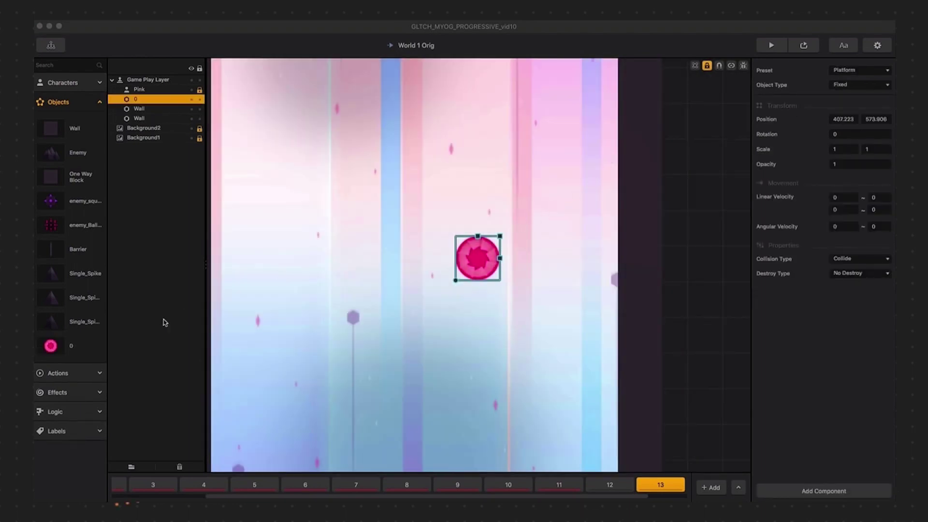
Rename the pink ball object as shatter and delete its instance from scene 13
left_click(51, 346)
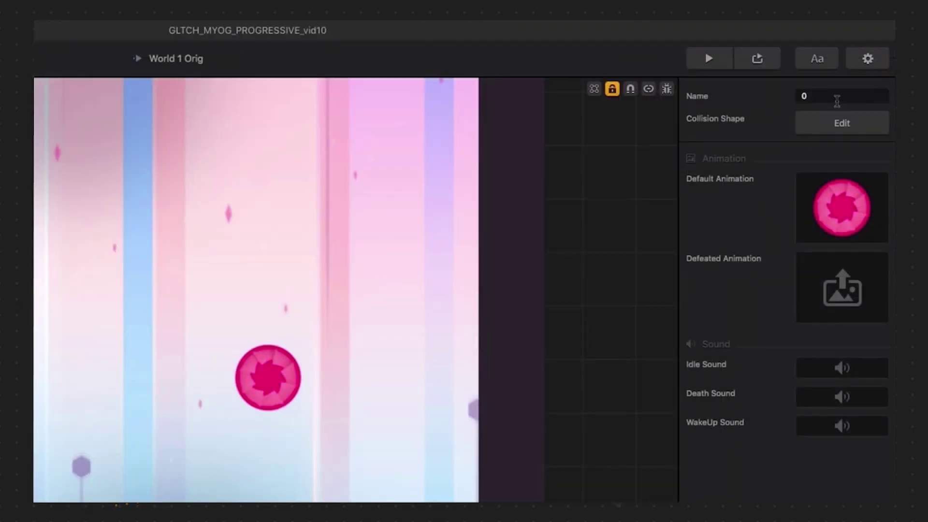
left_click(837, 101)
type("shatter")
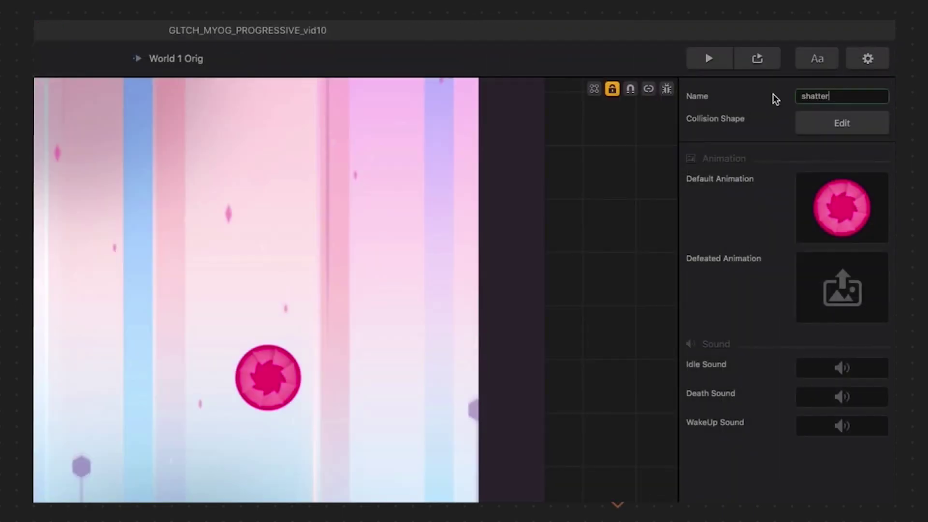
left_click(275, 376)
key("BackSpace")
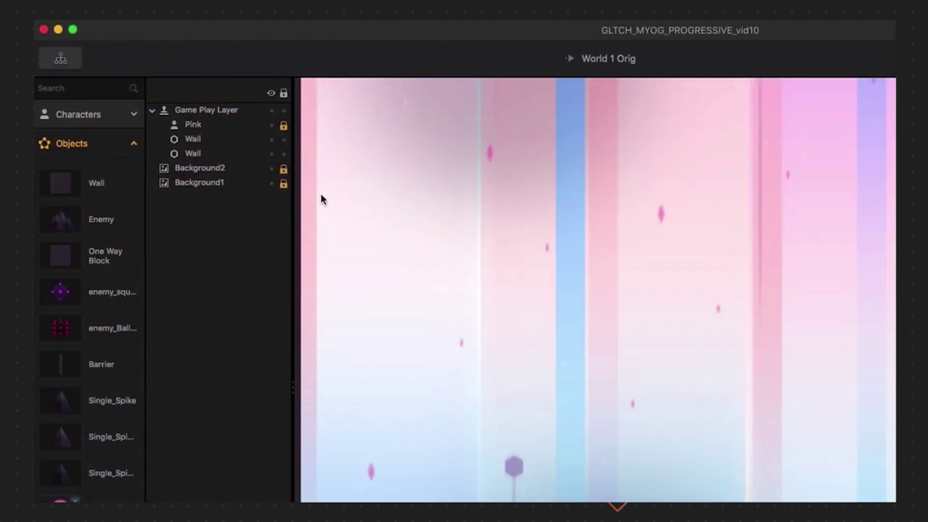
Clear the Pink character's existing Defeated Animation and open an empty one for editing
left_click(140, 121)
left_click(106, 153)
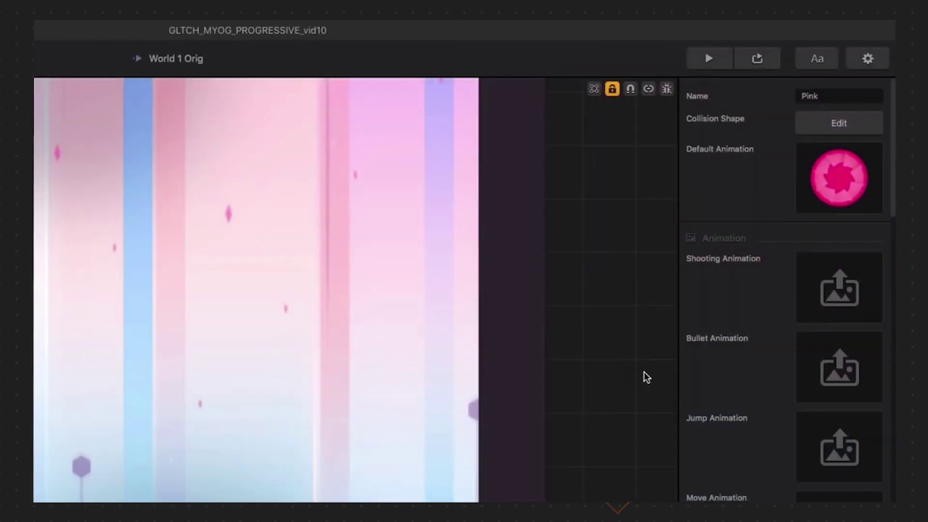
scroll(761, 387, "down", 10)
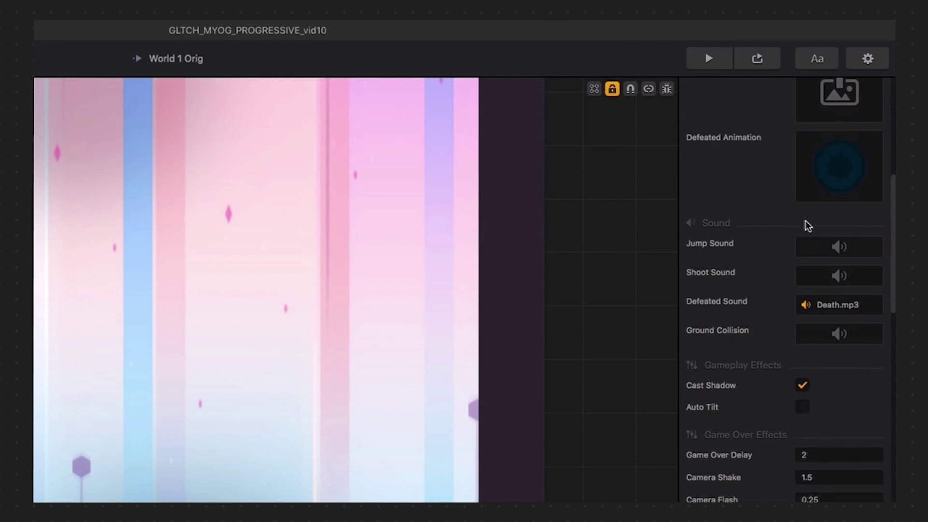
left_click(871, 140)
left_click(870, 143)
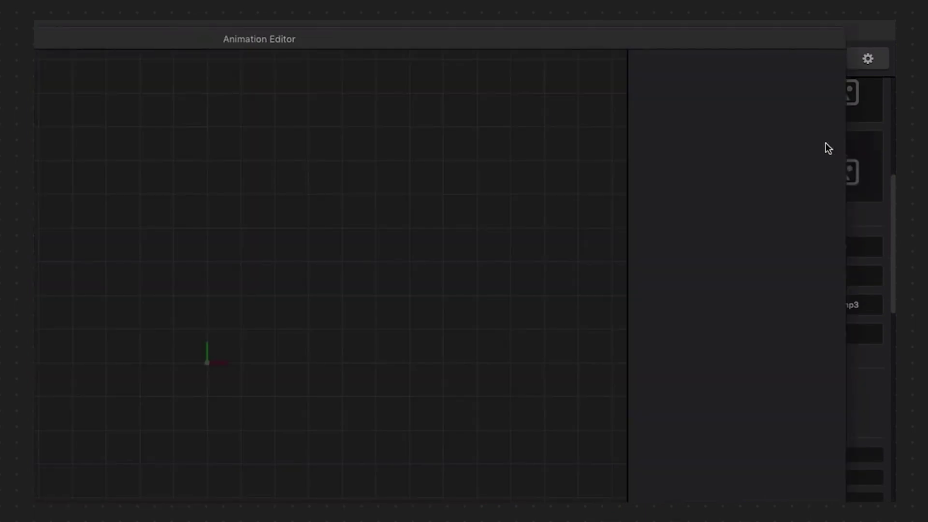
Place the shatter object in the defeated animation and set its position to 0, 0
left_click(145, 49)
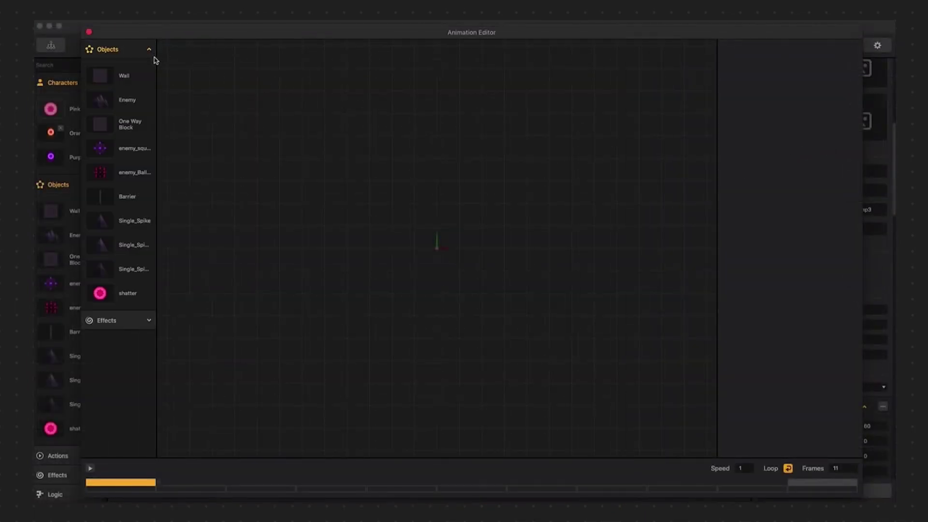
left_click_drag(101, 294, 439, 250)
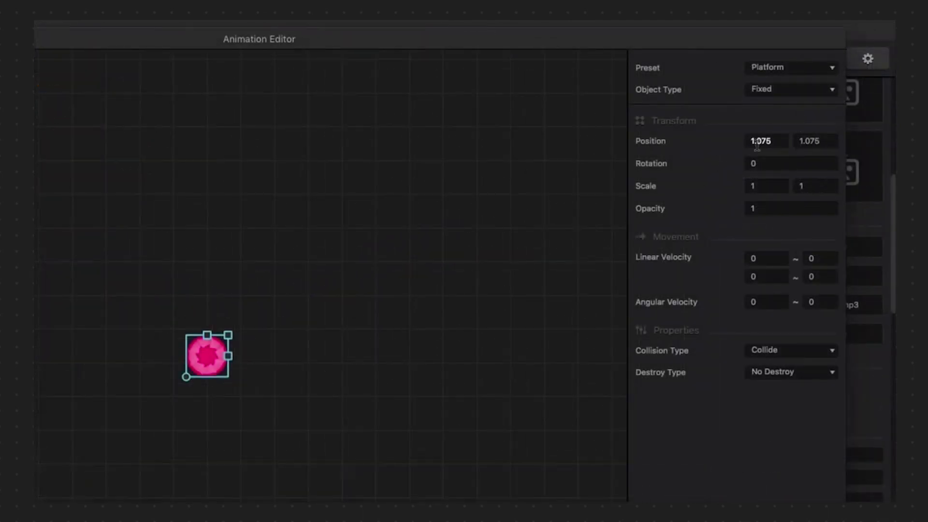
left_click_drag(815, 100, 786, 101)
type("0")
key("Tab")
type("0")
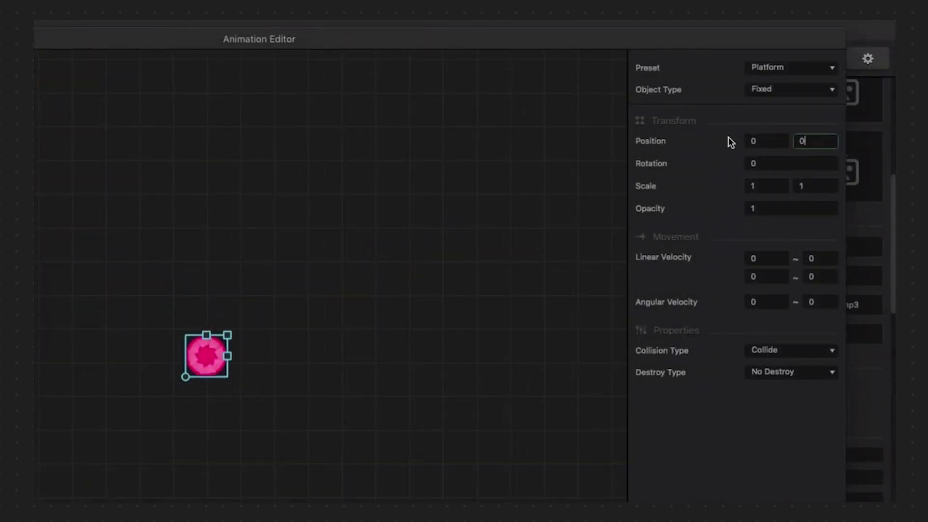
Set the shatter object's scale to 0.15 by 0.15 and its preset to Physics Object
key("Tab")
key("Tab")
type(".15")
key("Tab")
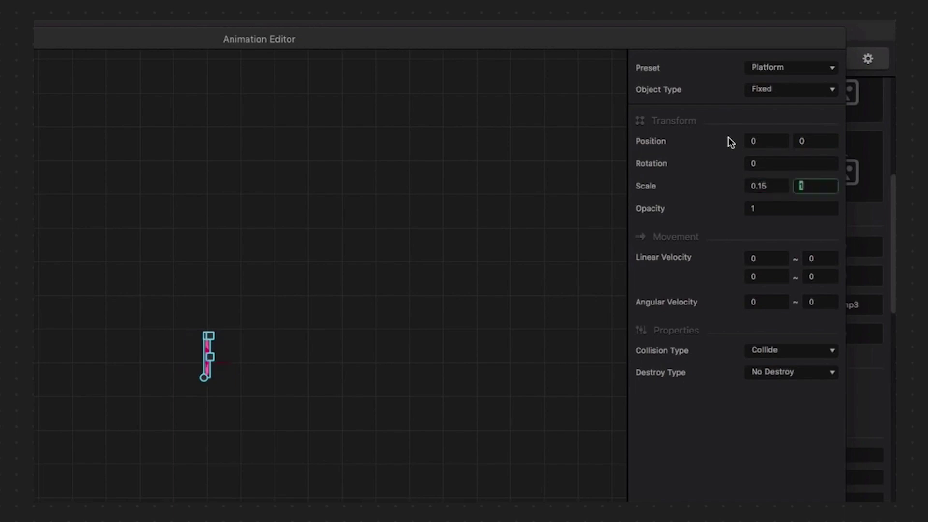
type(".15")
left_click(782, 68)
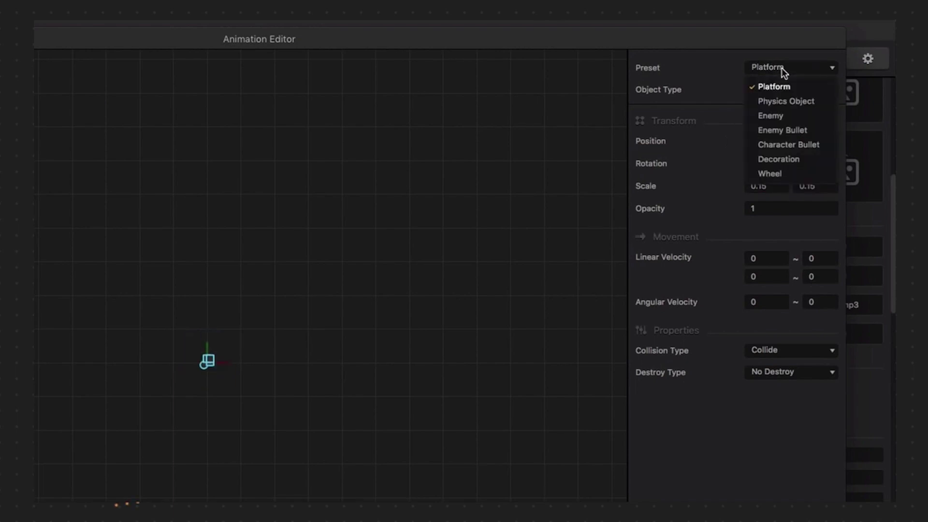
left_click(786, 101)
Set the shatter object's maximum linear velocities on both axes and its maximum angular velocity to 500
left_click(819, 258)
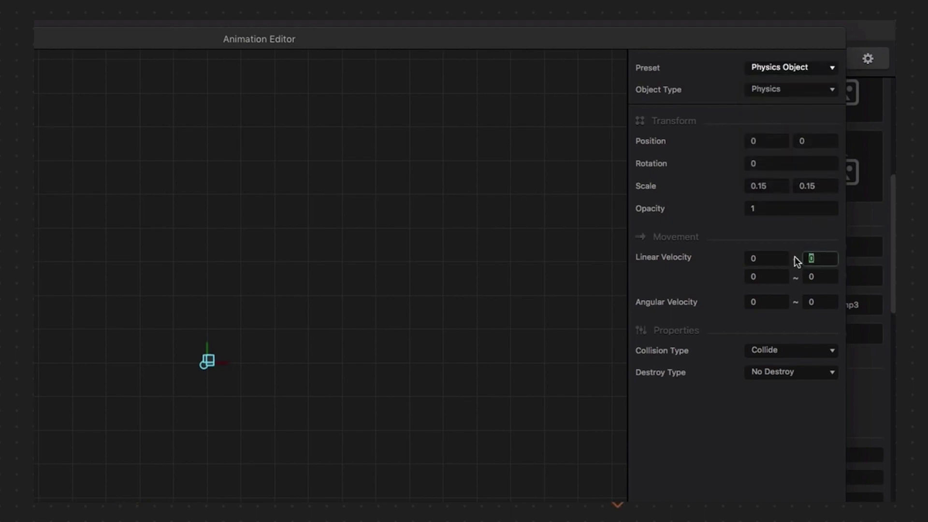
type("500")
key("Tab")
key("Tab")
type("500")
key("Tab")
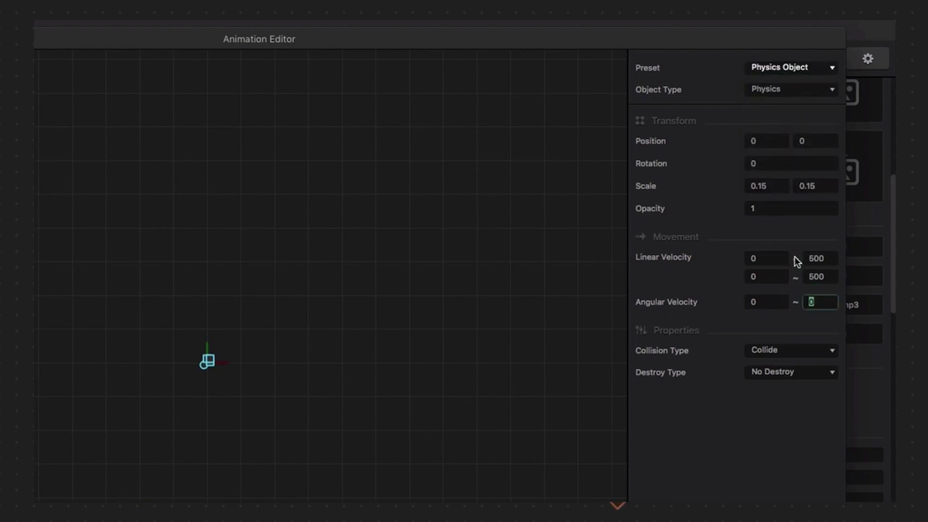
type("500")
Add a Spawner component to the shatter object and set its first spawn rate value to 999
scroll(727, 326, "down", 5)
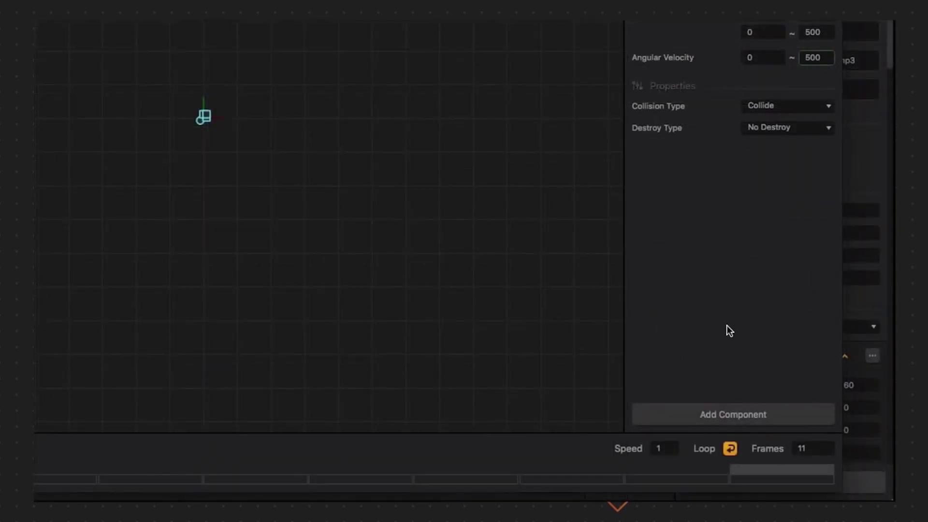
left_click(689, 404)
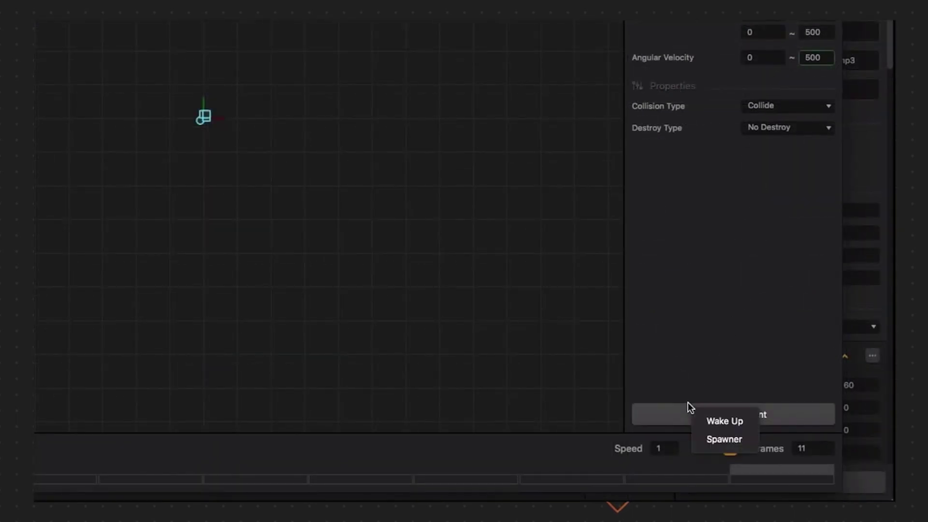
left_click(708, 438)
left_click(747, 186)
type("999")
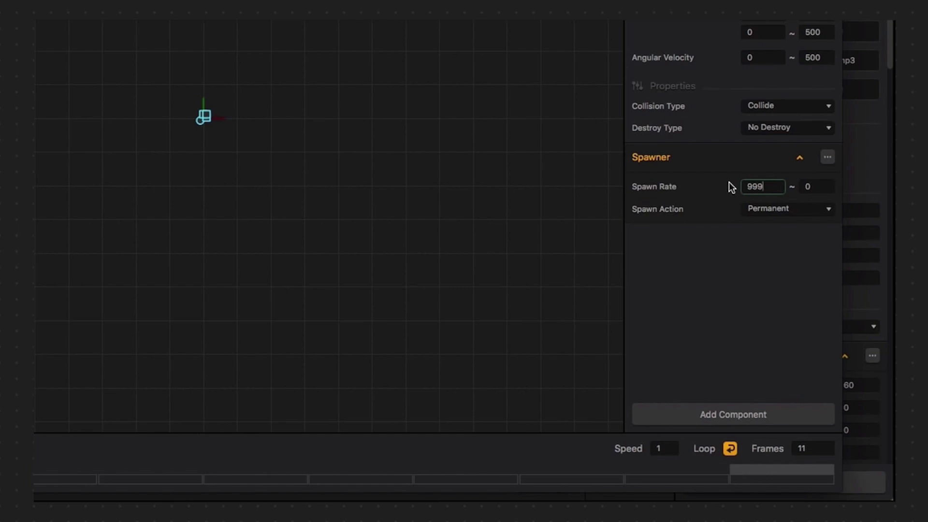
Duplicate the shatter piece into a roughly circular cluster around the origin and close the defeated animation
double_click(445, 244)
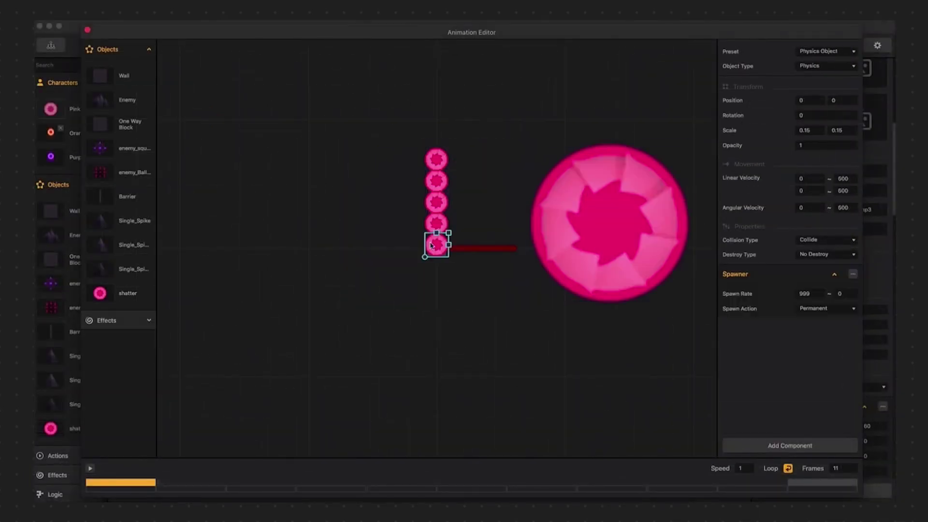
double_click(468, 235)
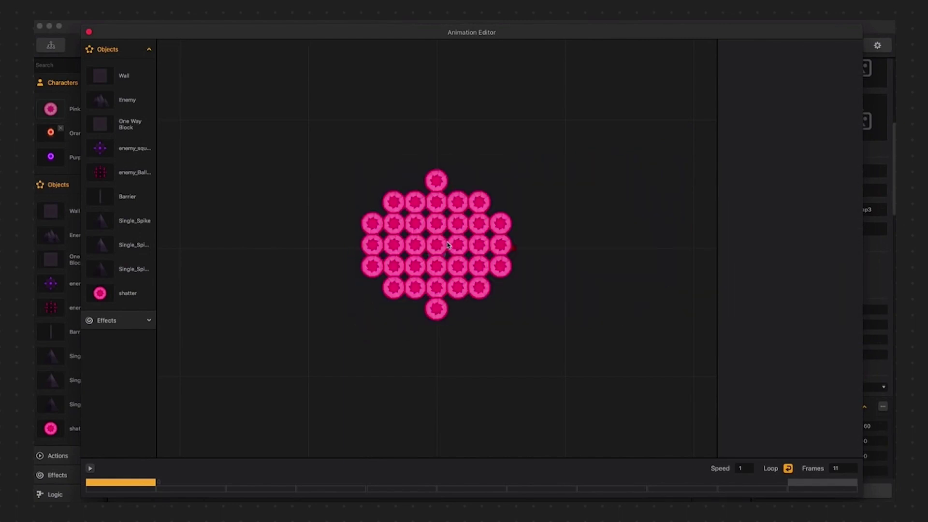
left_click(89, 32)
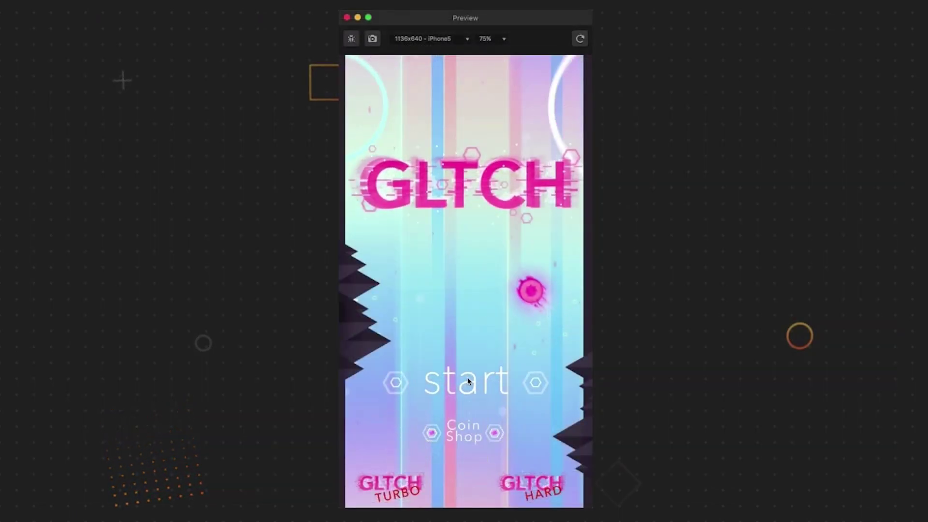
Play-test the game in the preview, retrying after each defeat to check the shatter animation
left_click(468, 382)
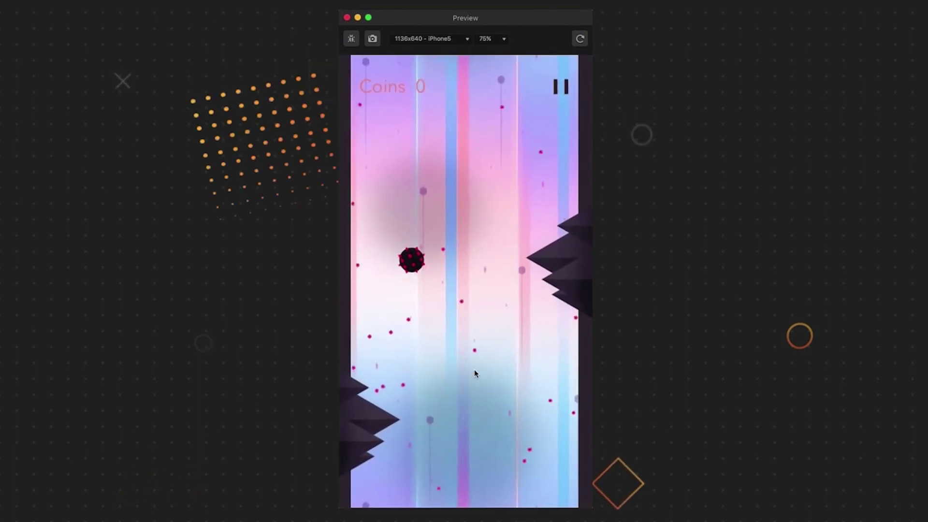
left_click(467, 440)
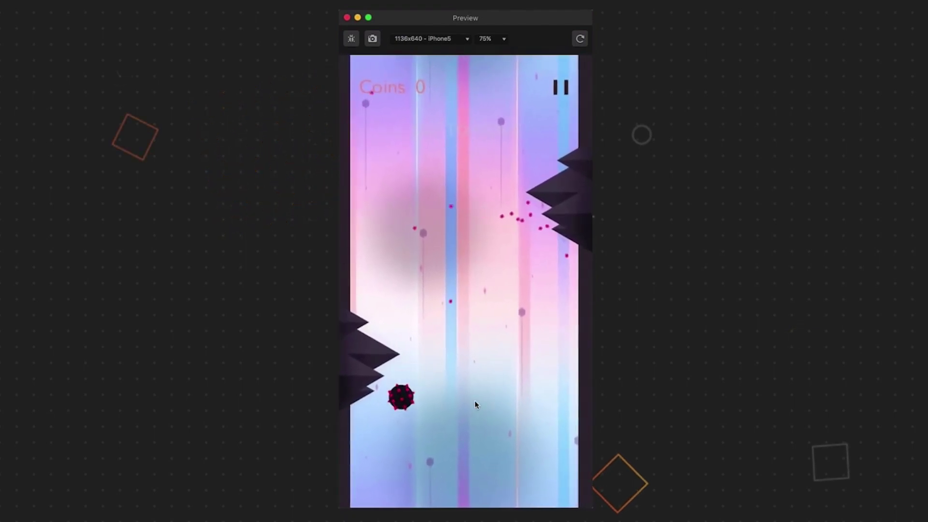
left_click(468, 439)
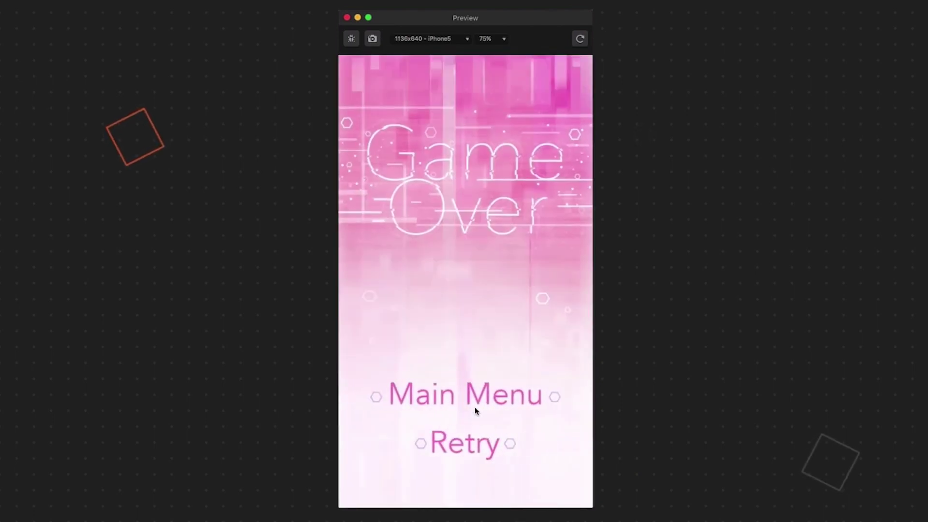
left_click(472, 439)
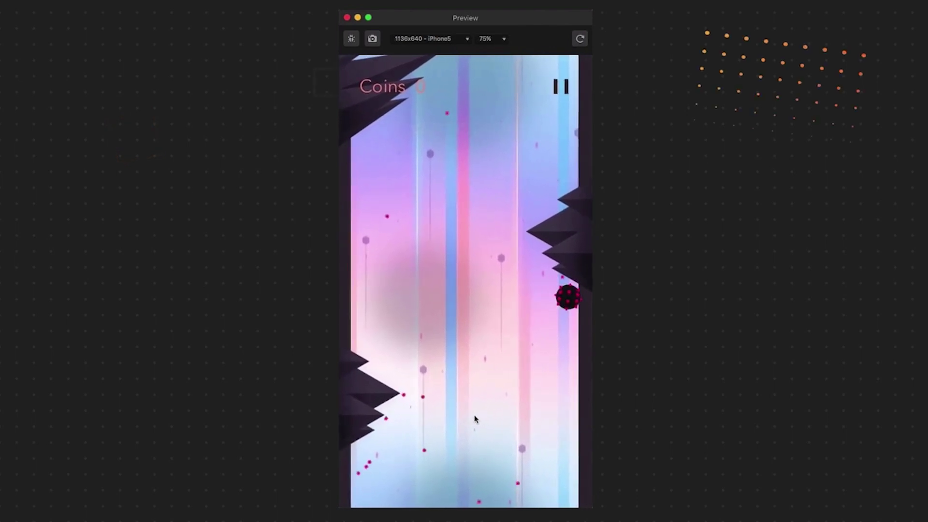
left_click(475, 438)
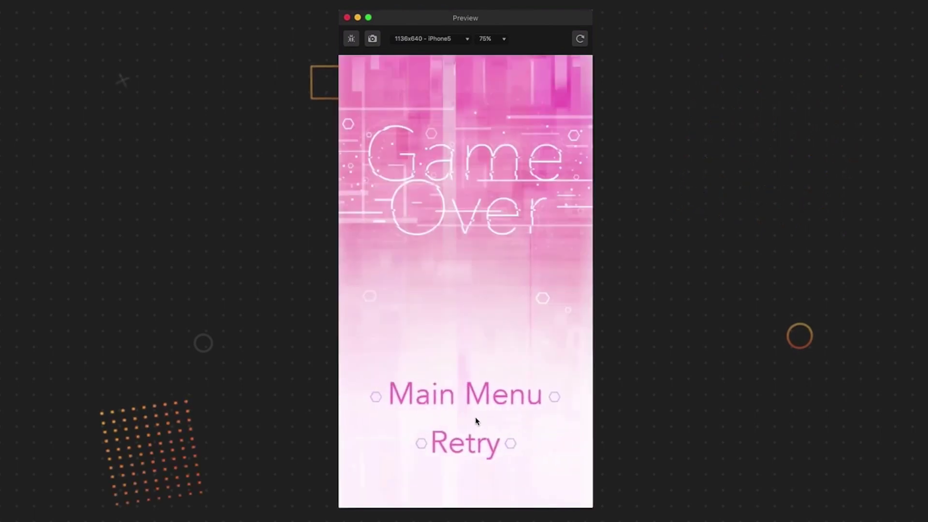
left_click(471, 436)
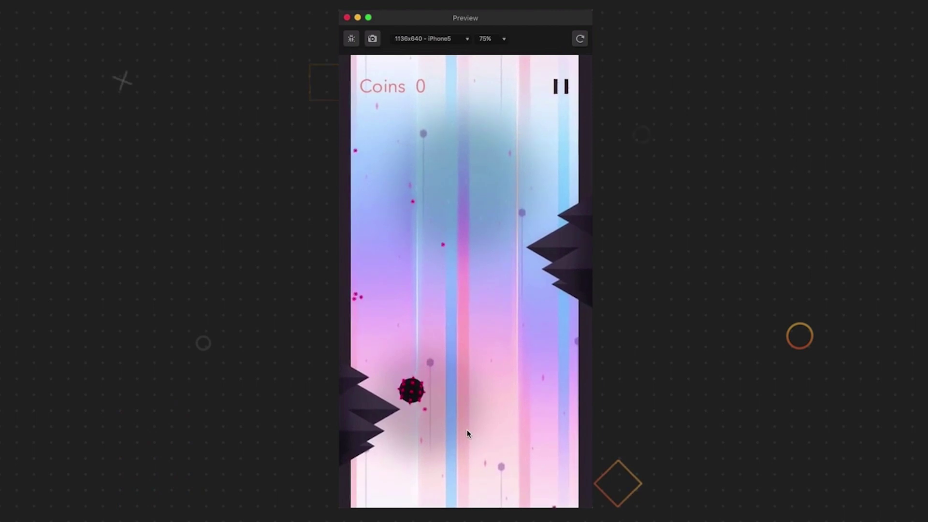
left_click(468, 439)
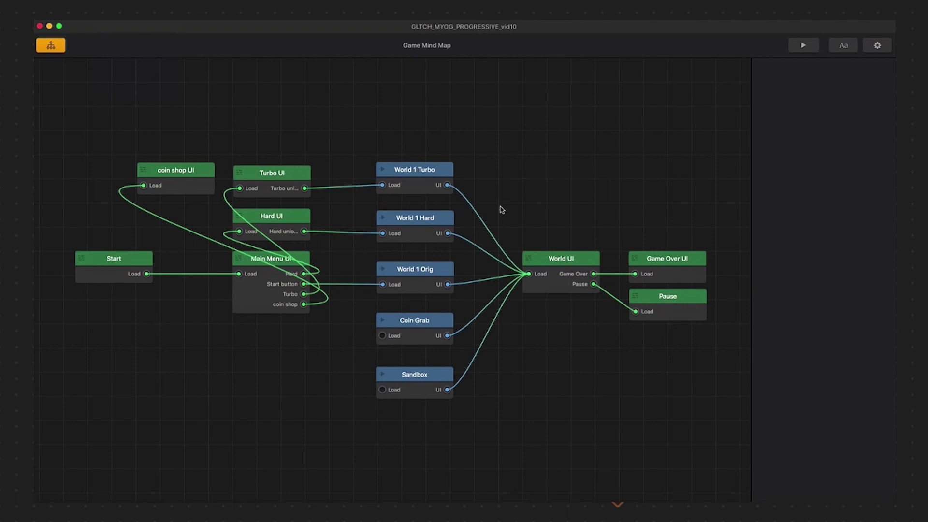
Review the Start, 1 and 2 scenes of the Coin Grab world and return to the game mind map
double_click(446, 321)
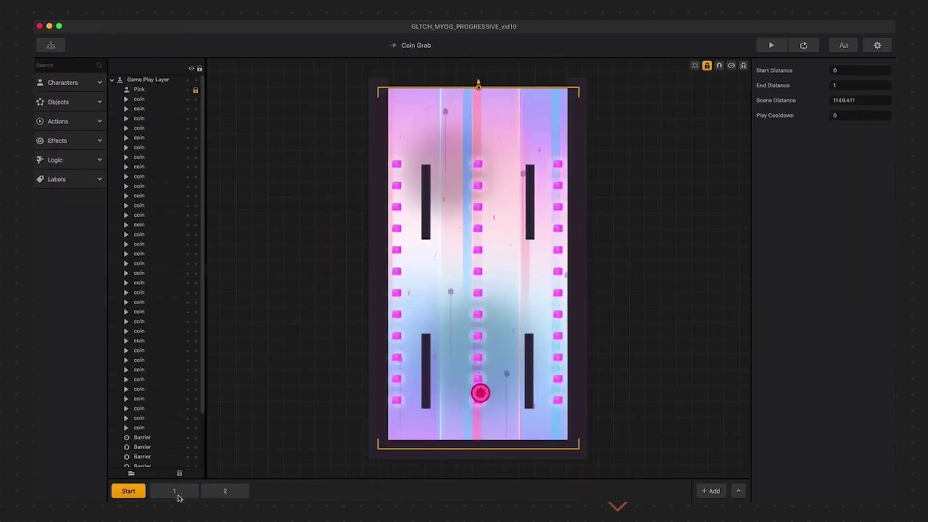
left_click(192, 491)
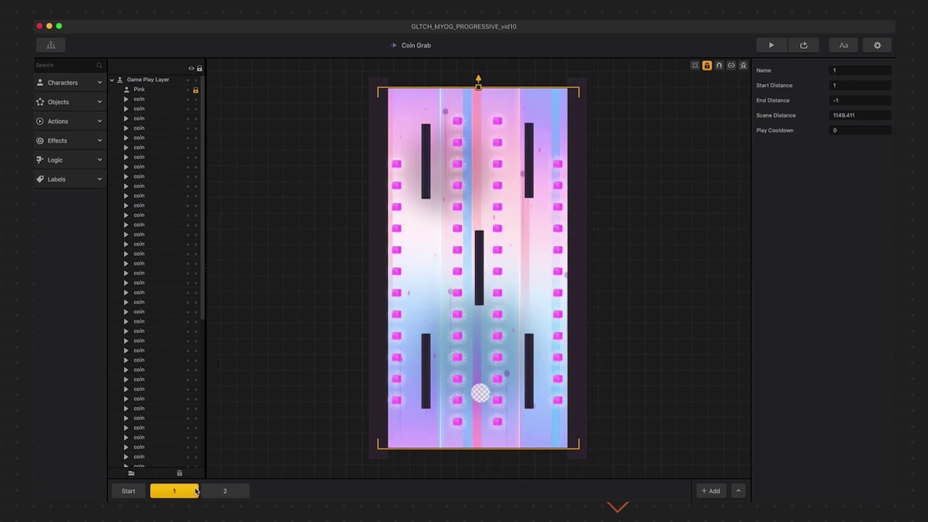
left_click(229, 492)
left_click(175, 491)
left_click(138, 491)
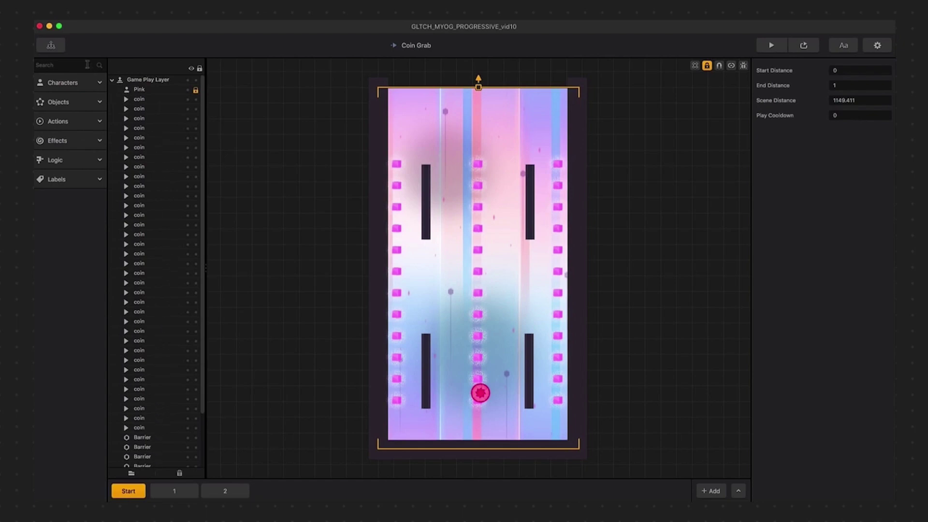
left_click(51, 45)
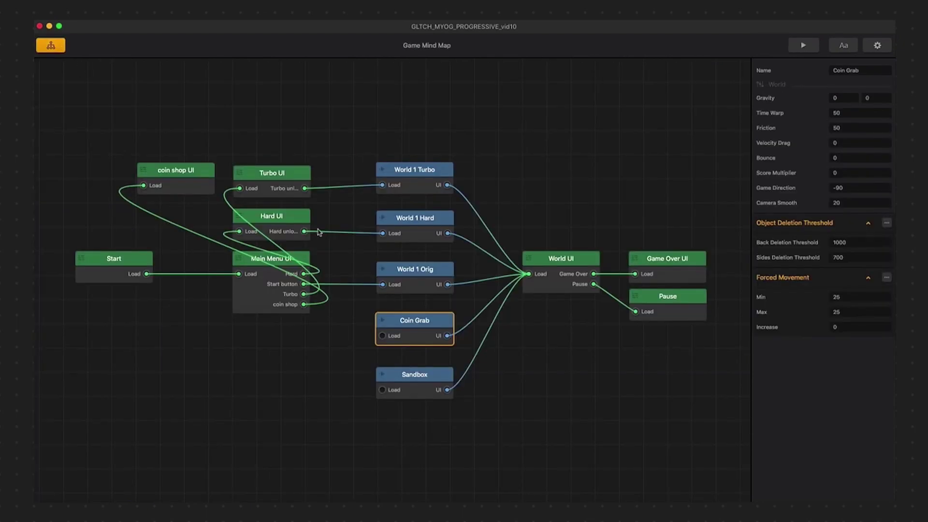
Open the Start scene of World 1 Hard and place a Menu Jump near the play area's right edge
double_click(435, 220)
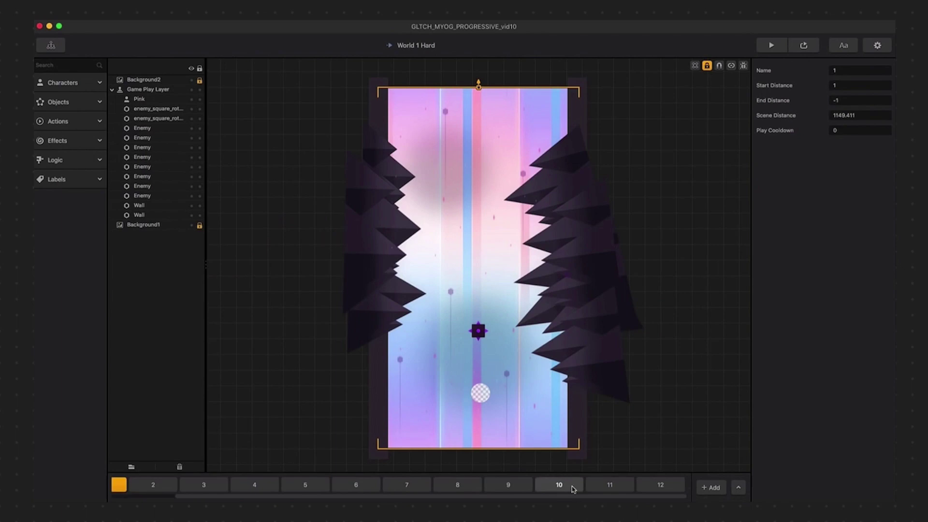
left_click(573, 489)
left_click(174, 484)
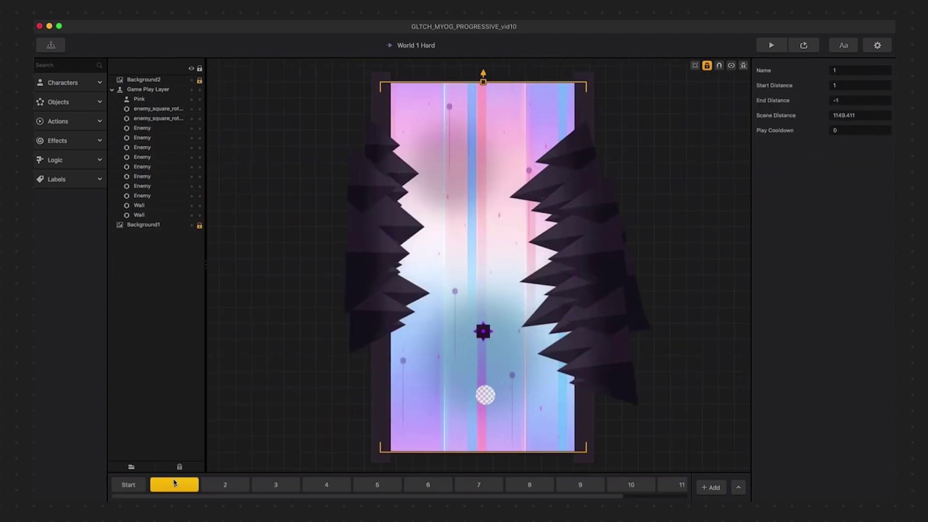
left_click(128, 485)
left_click_drag(481, 211, 563, 304)
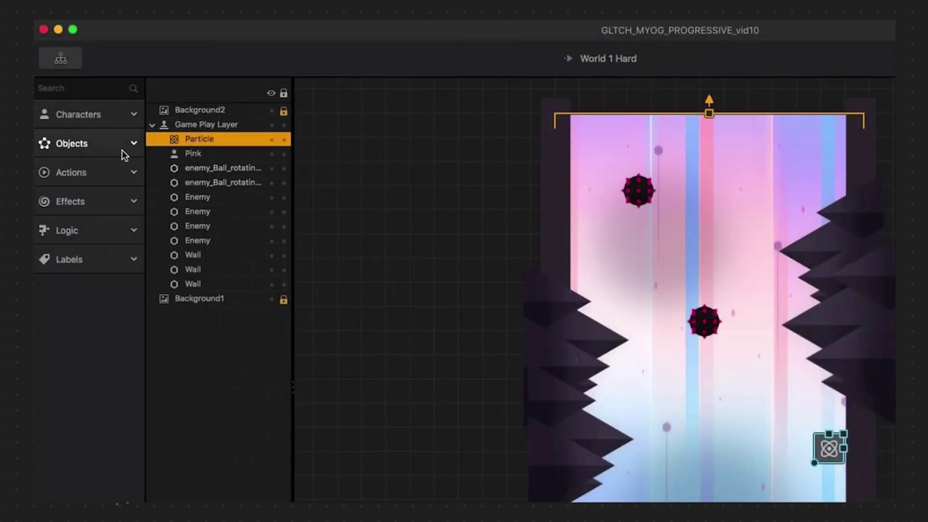
left_click(107, 229)
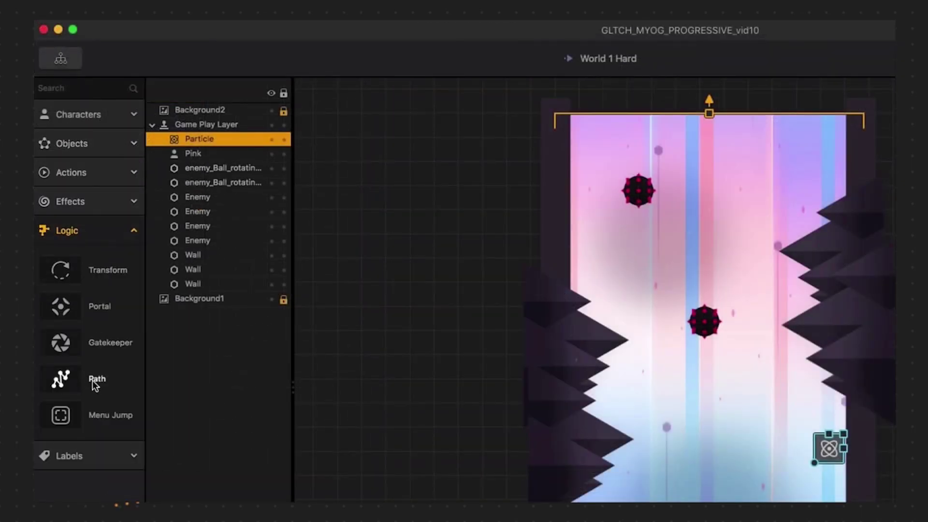
left_click_drag(68, 419, 829, 446)
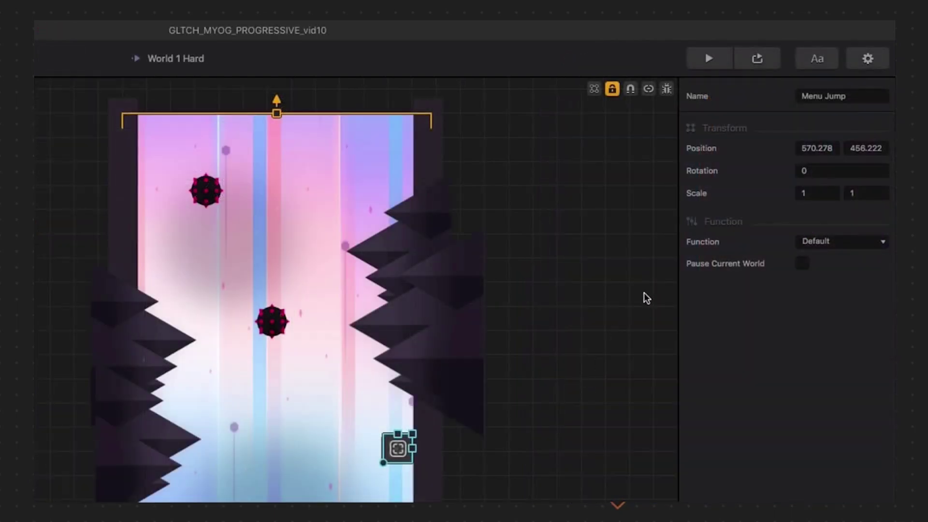
Name the menu jump coin grab and connect its World 1 Hard output to the Coin Grab world's Load input
left_click(852, 95)
type("coin grab")
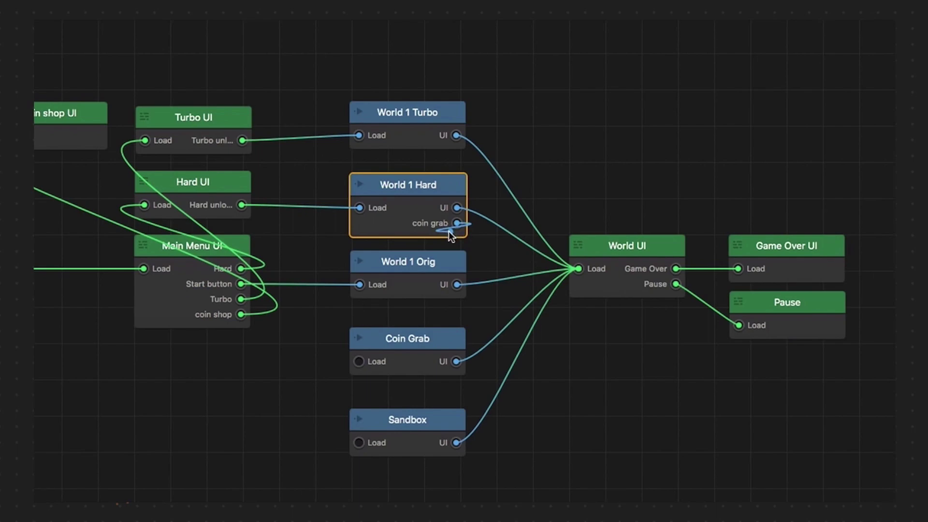
left_click_drag(449, 231, 359, 363)
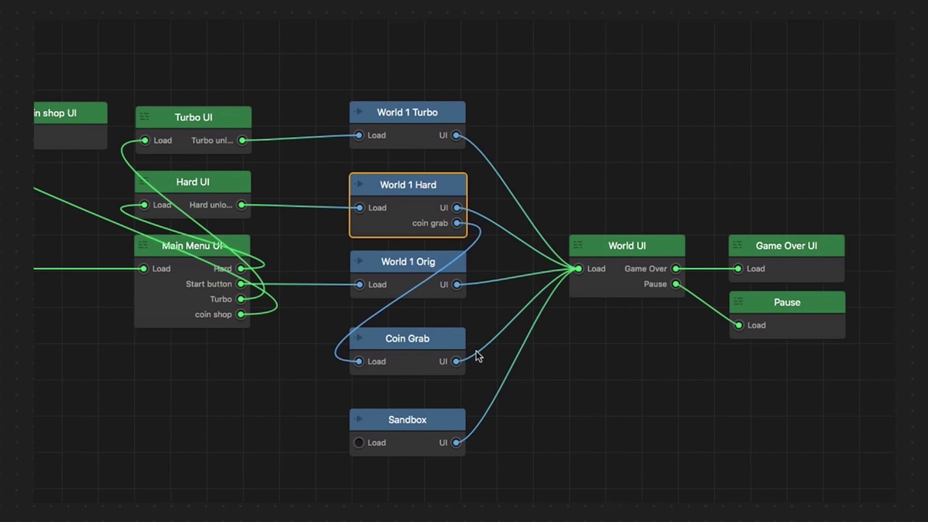
Duplicate the World UI node, place the copy below the original, and connect Coin Grab's UI output to its Load input
left_click(675, 250)
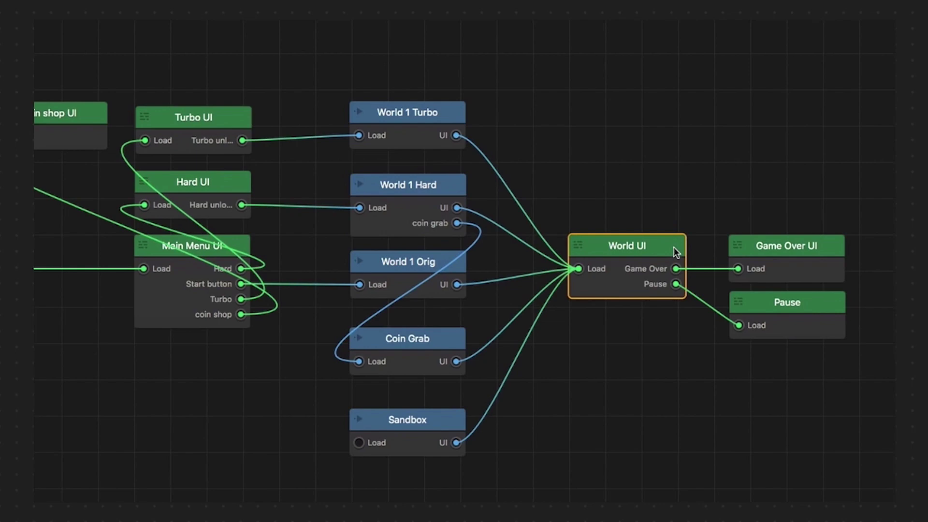
key("super+d")
left_click_drag(658, 302, 657, 320)
left_click_drag(457, 361, 580, 350)
left_click(629, 328)
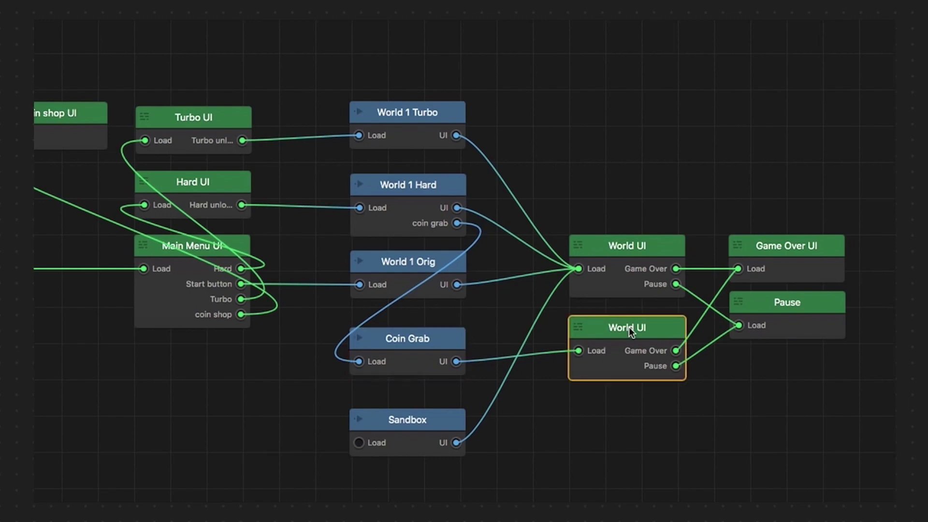
In the duplicated World UI, set the Game Over observer's event type to Session Coins with a total of 50 and disable Pause Current World
double_click(629, 327)
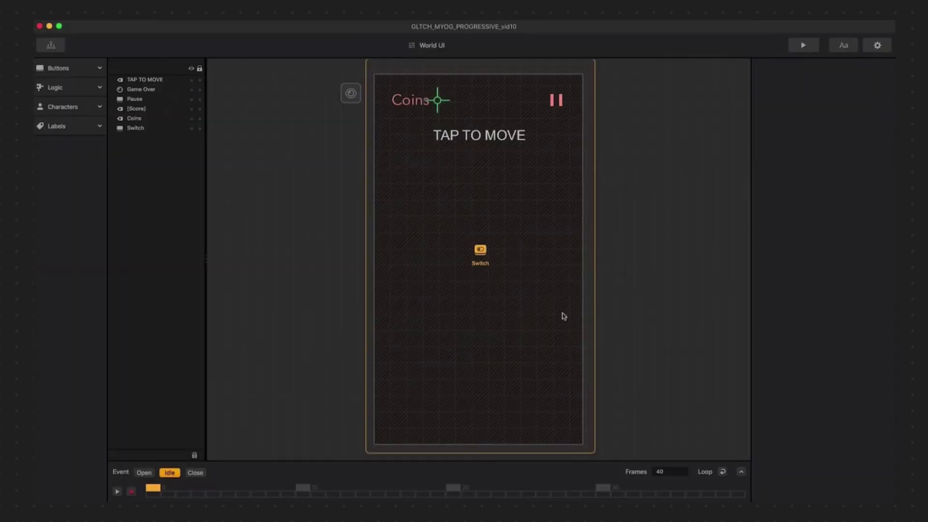
left_click(349, 93)
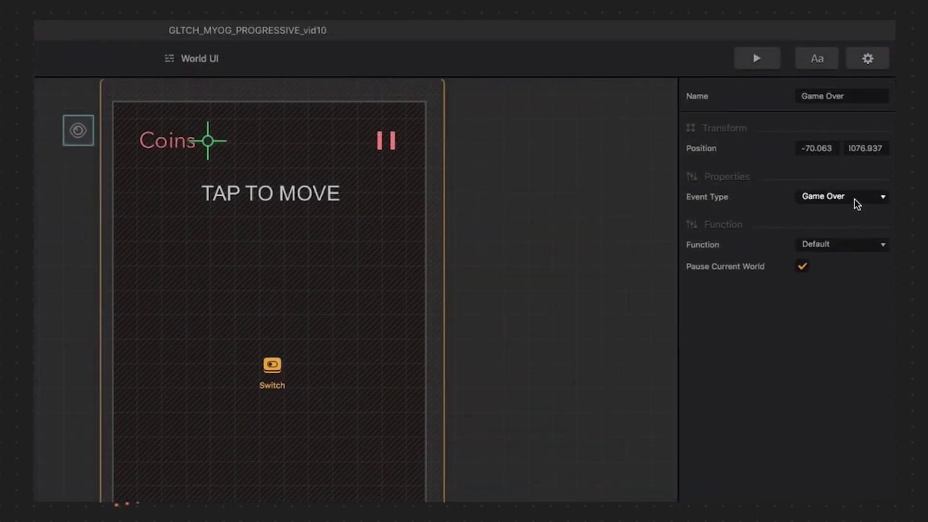
left_click(856, 202)
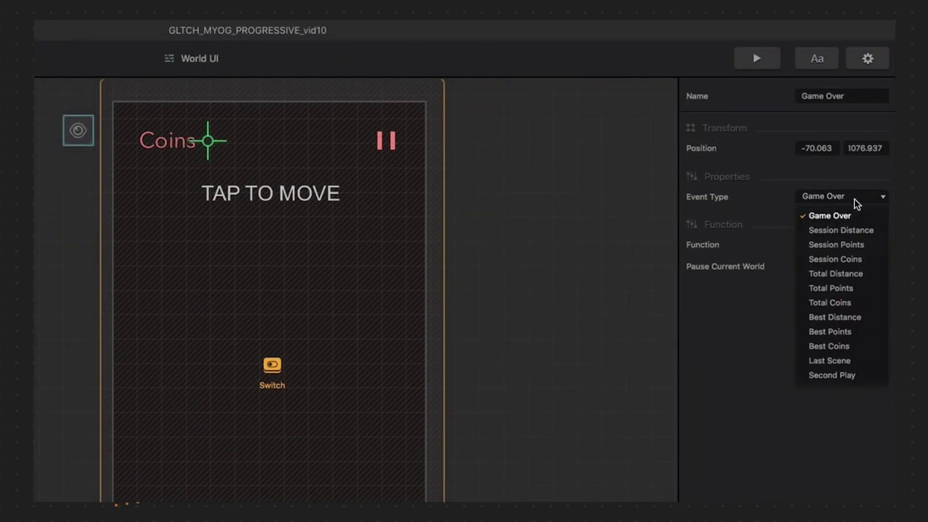
left_click(860, 259)
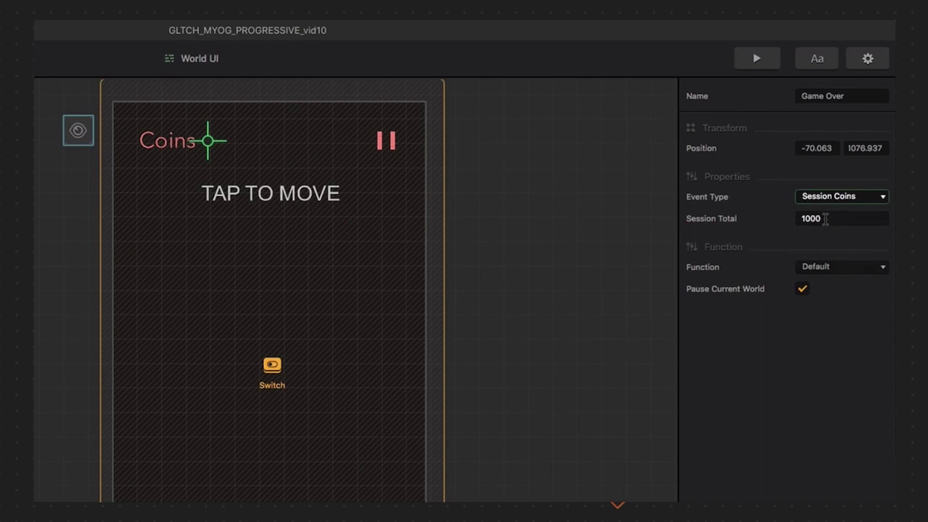
double_click(805, 218)
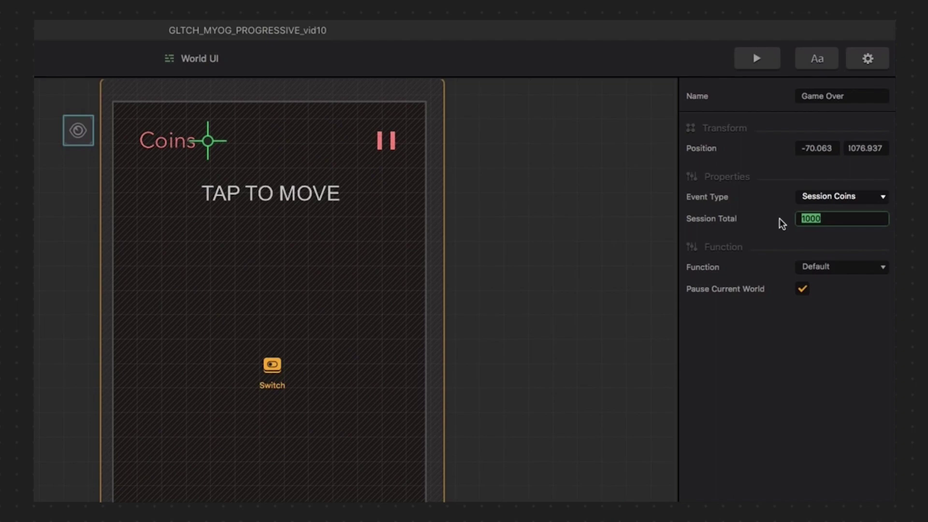
type("50")
left_click(801, 291)
Add an Event Observer beneath the existing one, set its event type to Second Play, disable Pause Current World, and name it Played
left_click(110, 123)
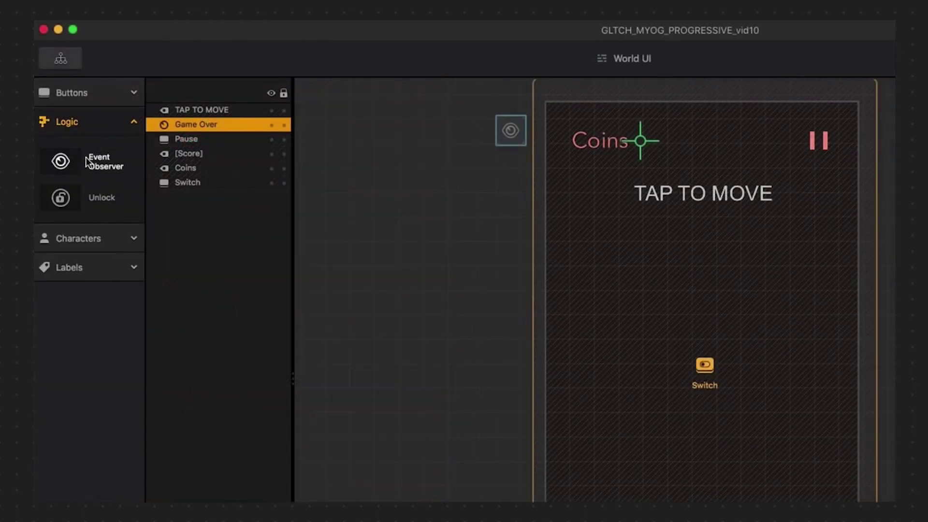
left_click_drag(60, 161, 507, 173)
left_click(842, 197)
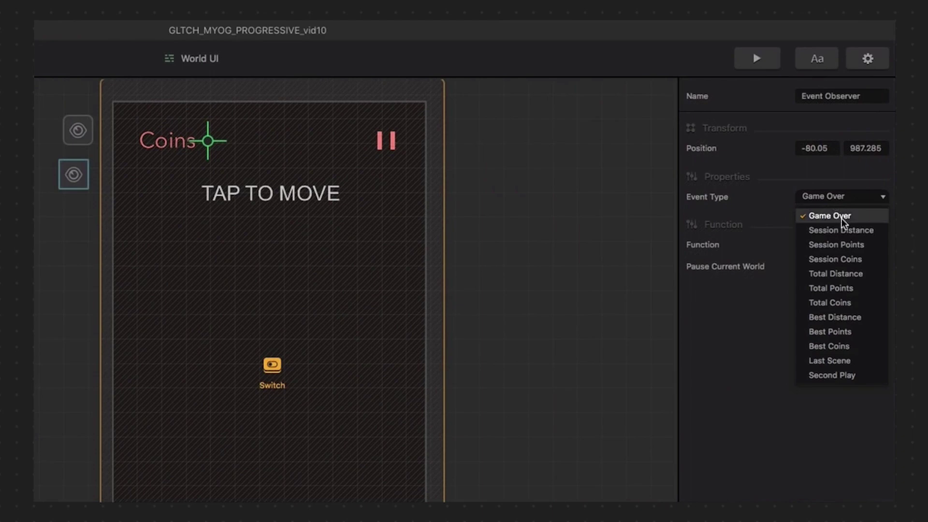
left_click(868, 376)
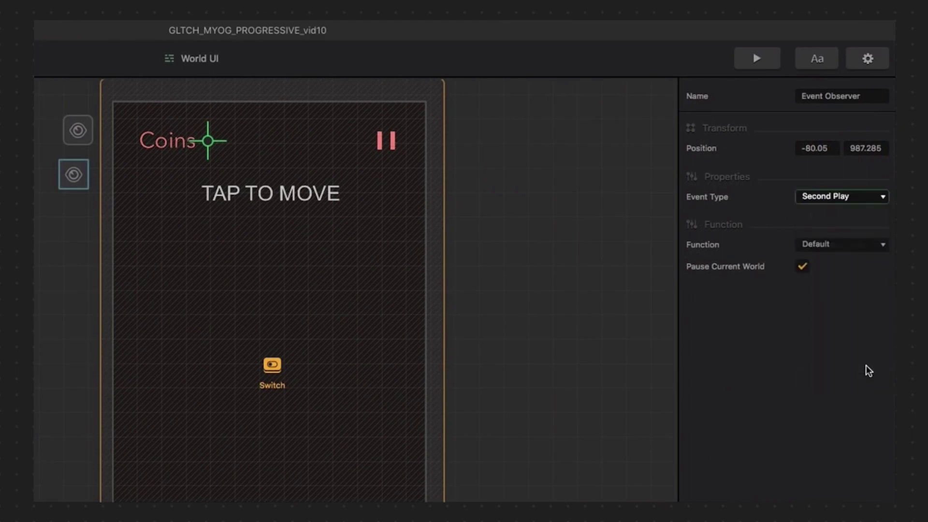
left_click(802, 267)
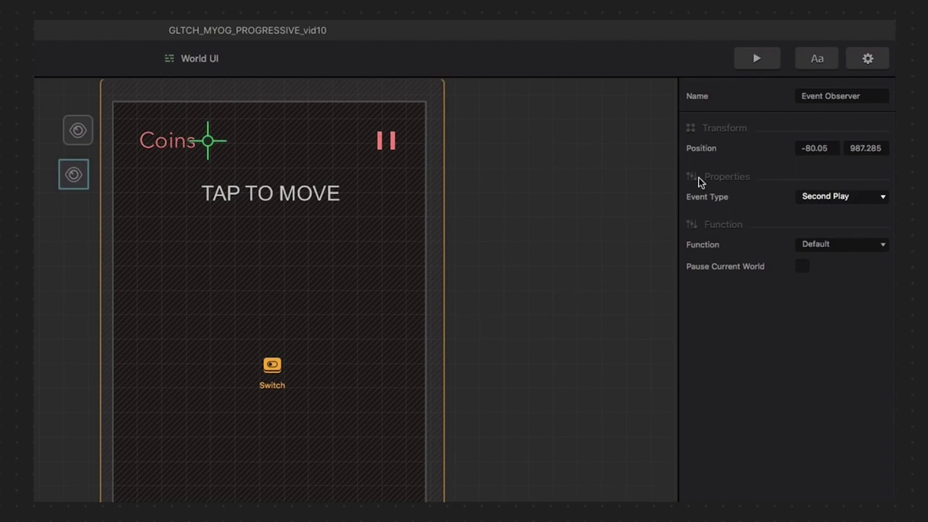
left_click_drag(860, 96, 690, 92)
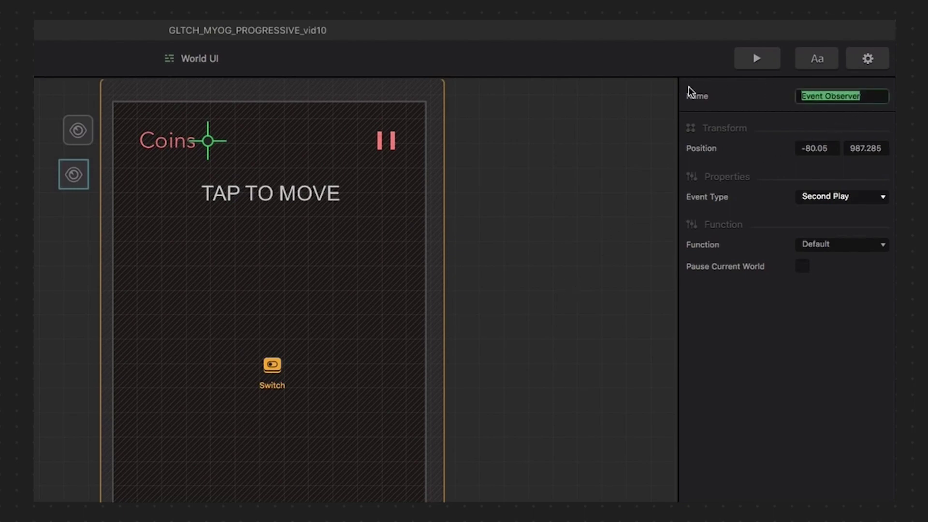
type("Played")
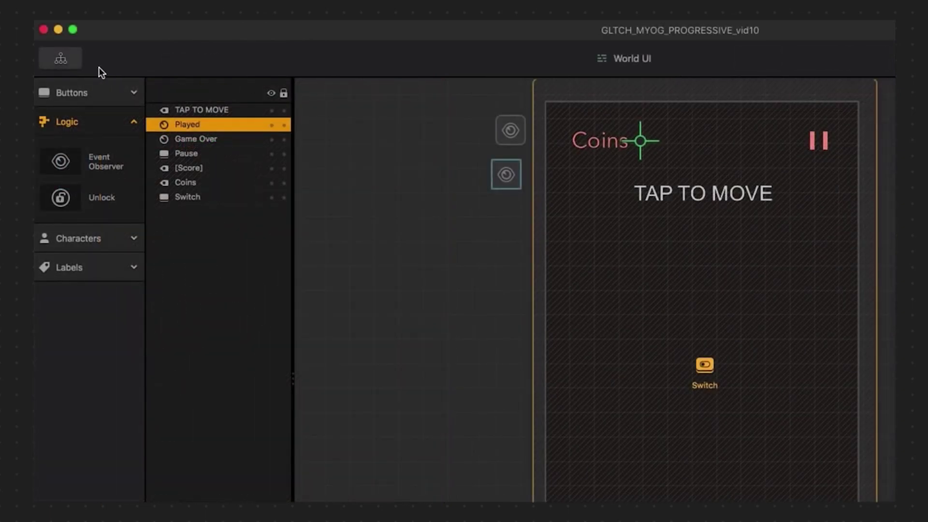
In the game mind map, connect the duplicated World UI's Game Over and Played outputs to World 1 Hard's Load input
left_click(72, 62)
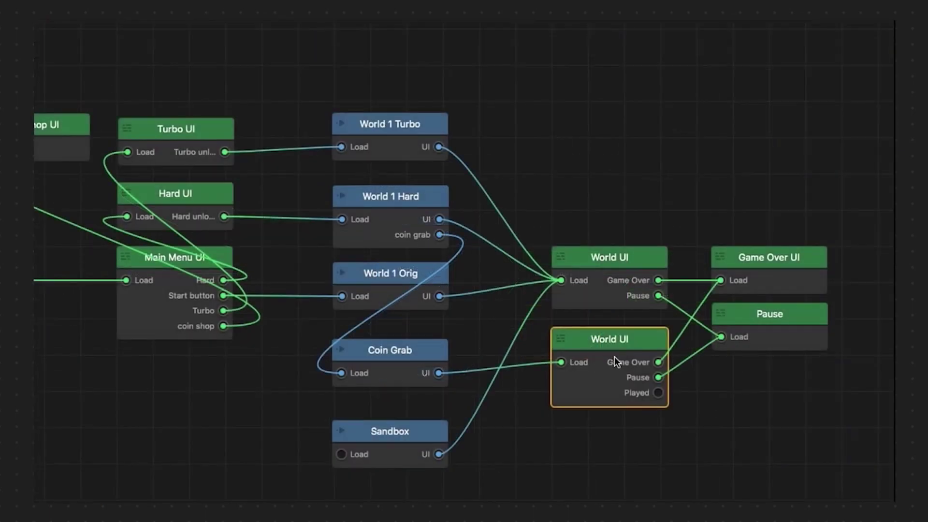
left_click_drag(593, 328, 573, 324)
left_click_drag(628, 356, 402, 278)
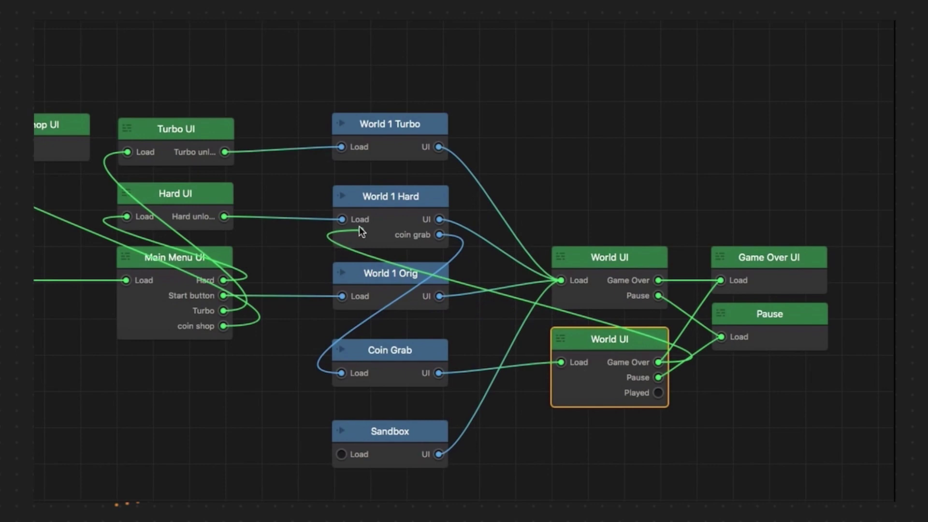
left_click_drag(360, 227, 343, 220)
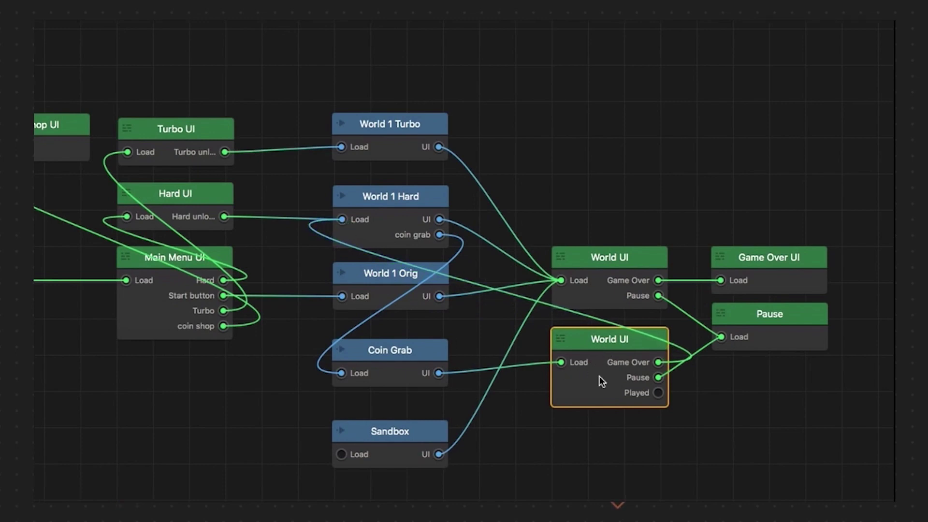
left_click_drag(660, 392, 342, 219)
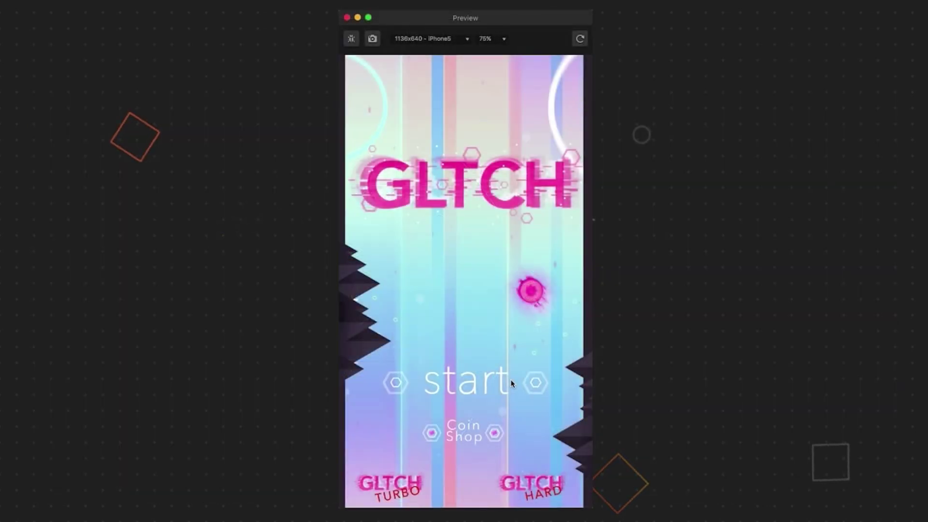
Playtest Hard mode in the preview, moving the character to check the switching between World 1 Hard and the Coin Grab bonus world
left_click(536, 484)
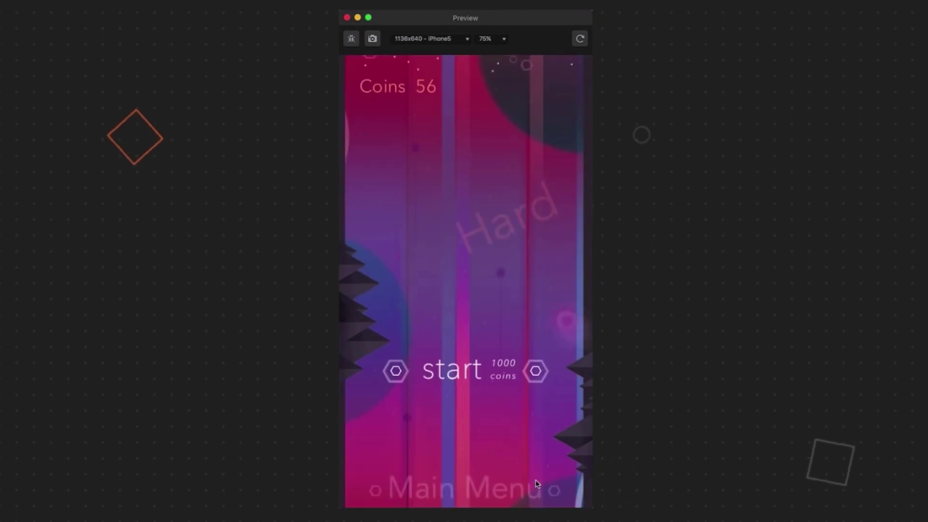
left_click(478, 376)
left_click(478, 376)
left_click(477, 376)
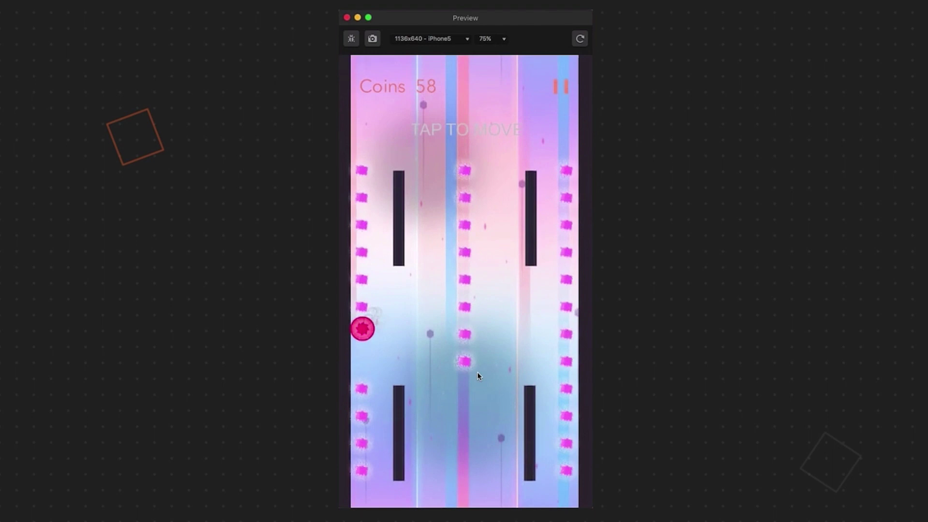
left_click(478, 376)
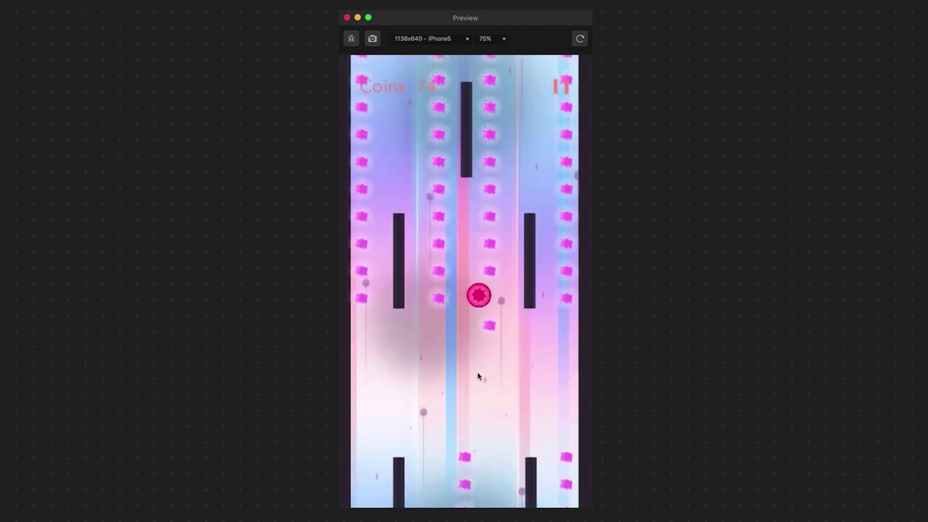
left_click(477, 376)
left_click(478, 376)
left_click(477, 376)
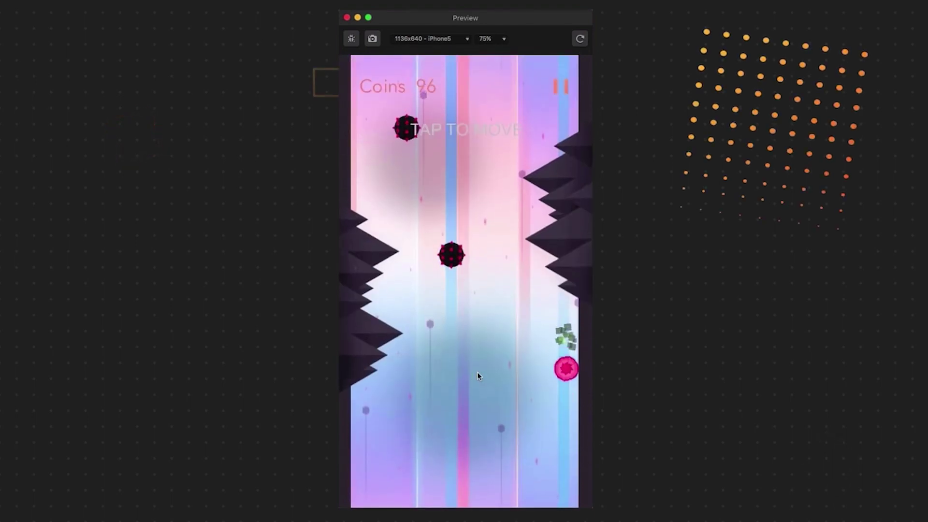
left_click(478, 376)
left_click(478, 376)
left_click(478, 376)
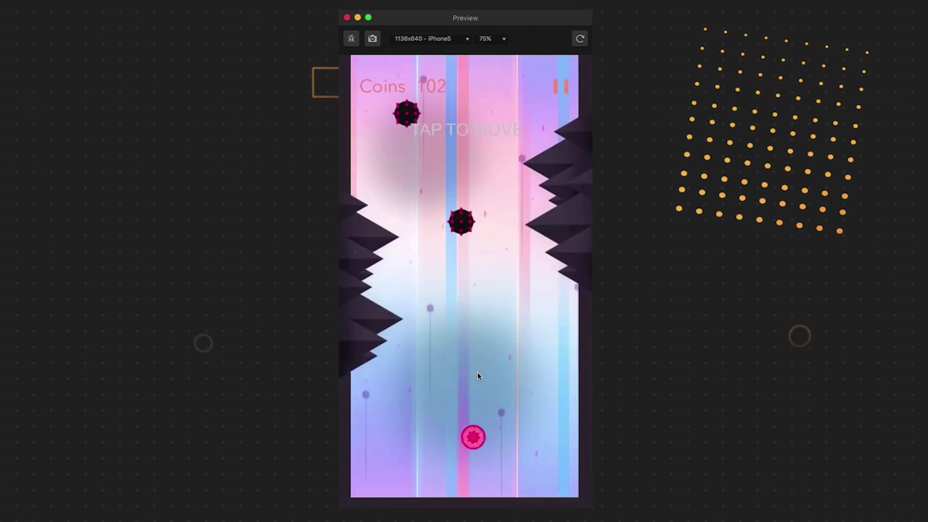
left_click(477, 376)
left_click(478, 376)
left_click(477, 376)
left_click(478, 376)
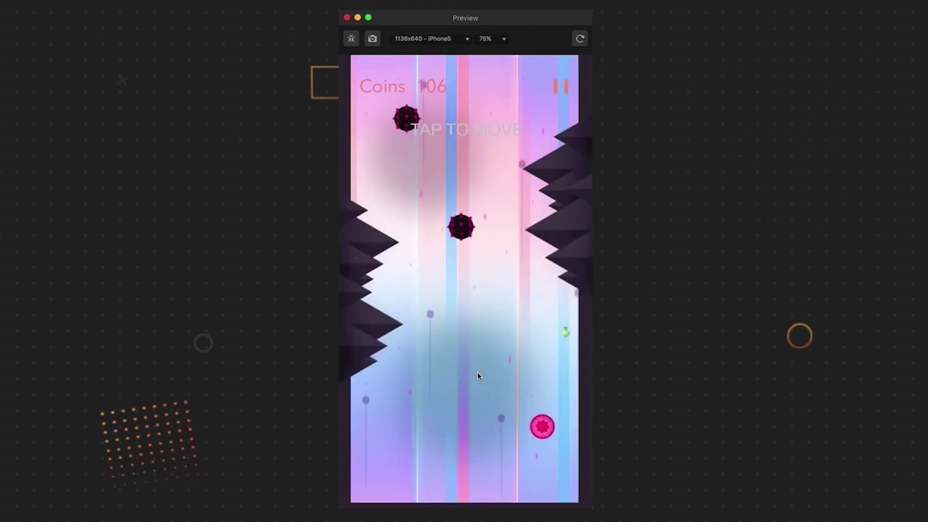
left_click(477, 376)
left_click(477, 376)
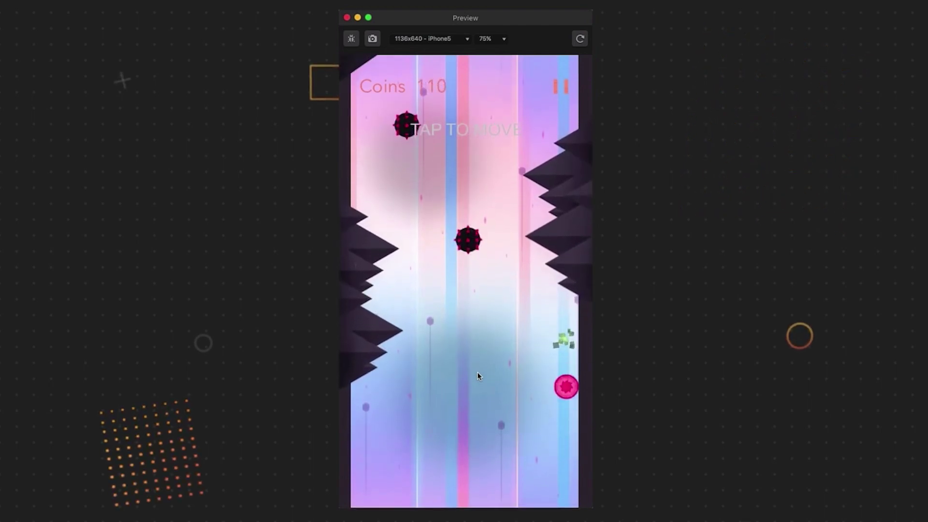
left_click(478, 376)
left_click(478, 376)
left_click(478, 376)
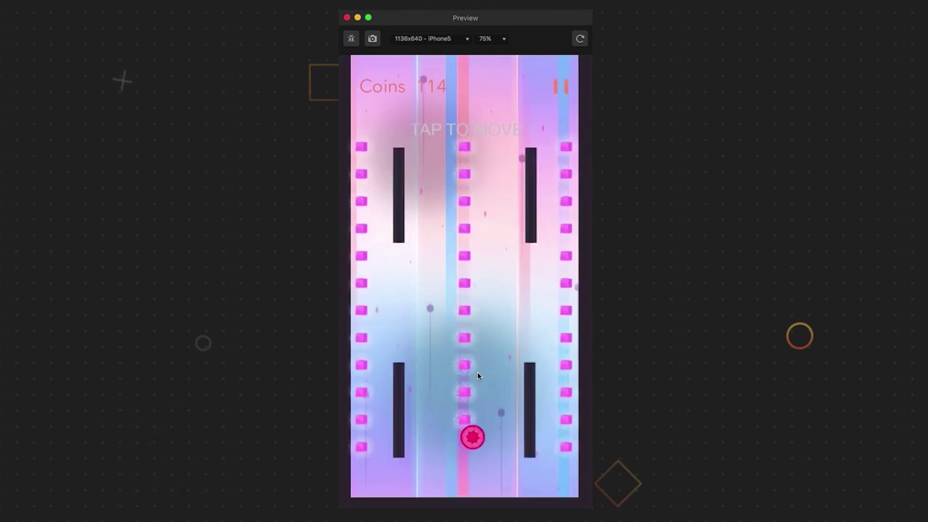
left_click(478, 376)
left_click(478, 376)
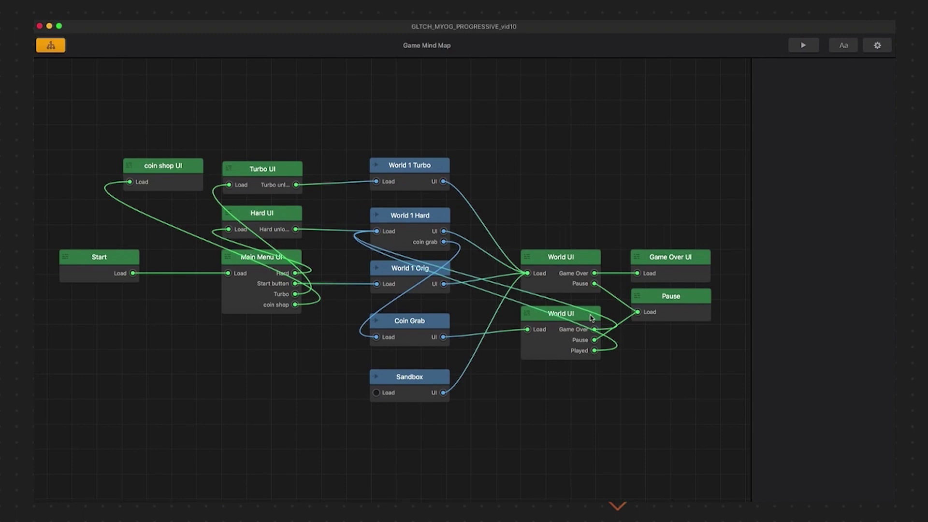
Add a black square image to the duplicated World UI, scale it to about 12.8 by 16.2, and open its Autohide value for editing
double_click(592, 317)
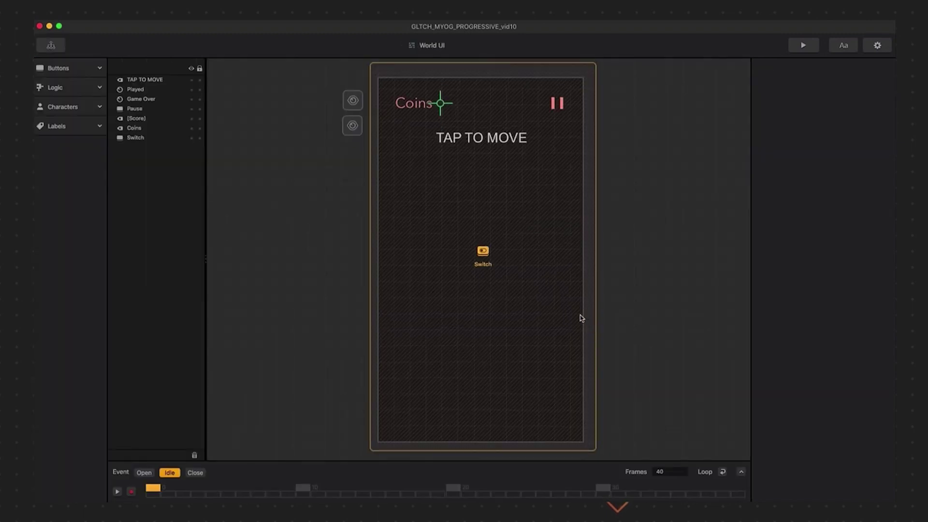
left_click_drag(847, 317, 654, 281)
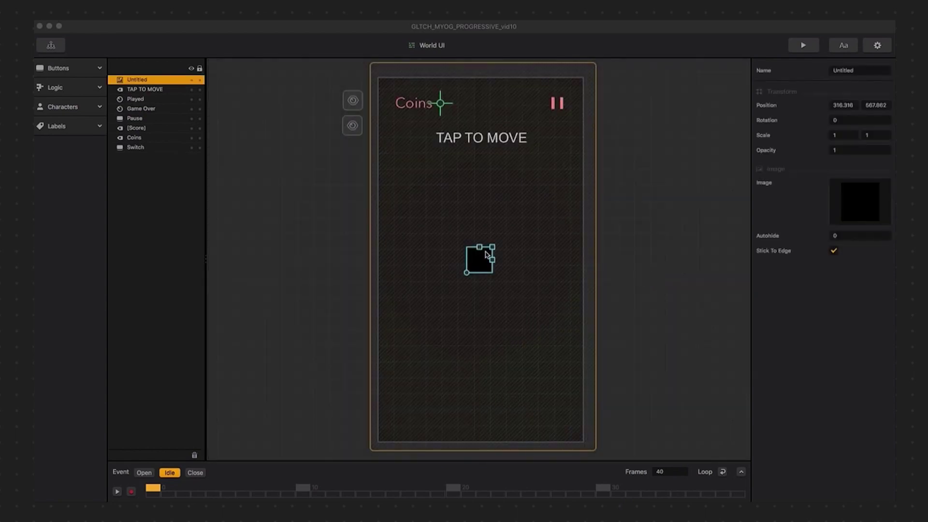
left_click_drag(492, 249, 643, 56)
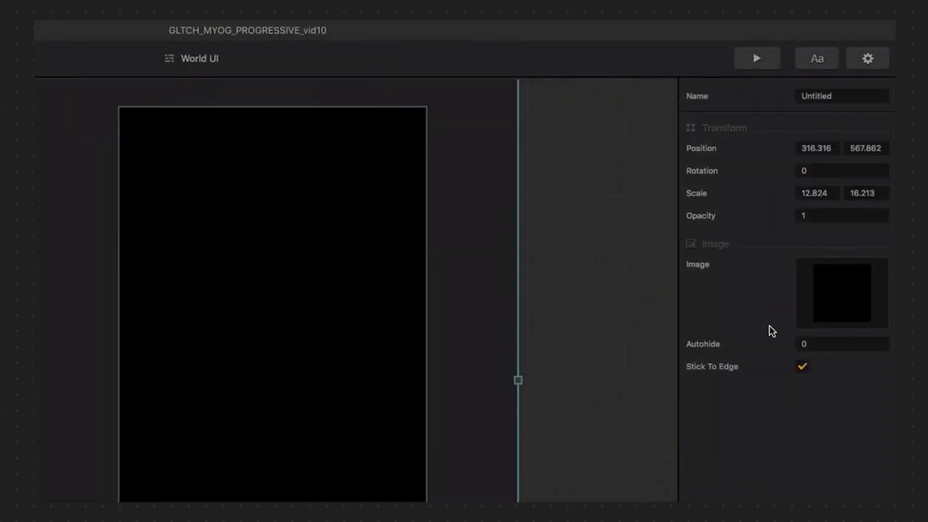
left_click(835, 236)
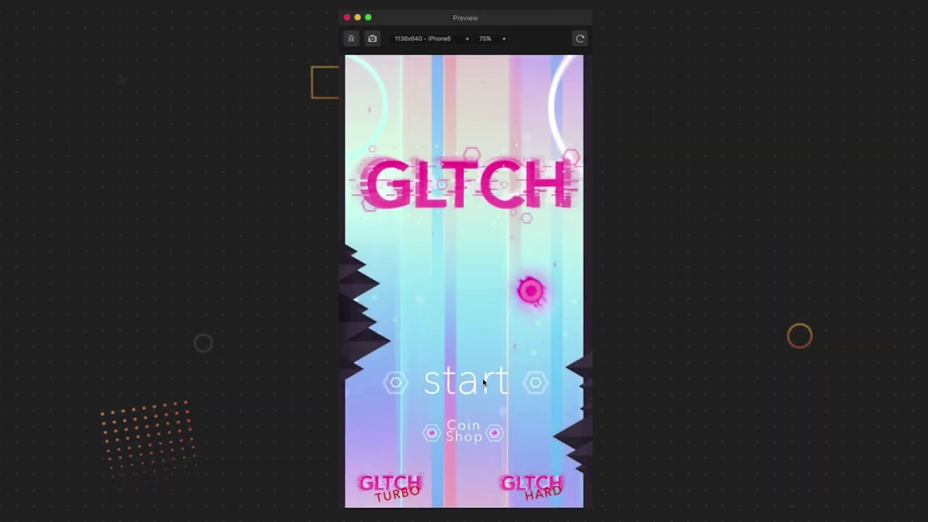
Playtest Hard mode again in the preview to check the transitions into and out of the Coin Grab world
left_click(536, 482)
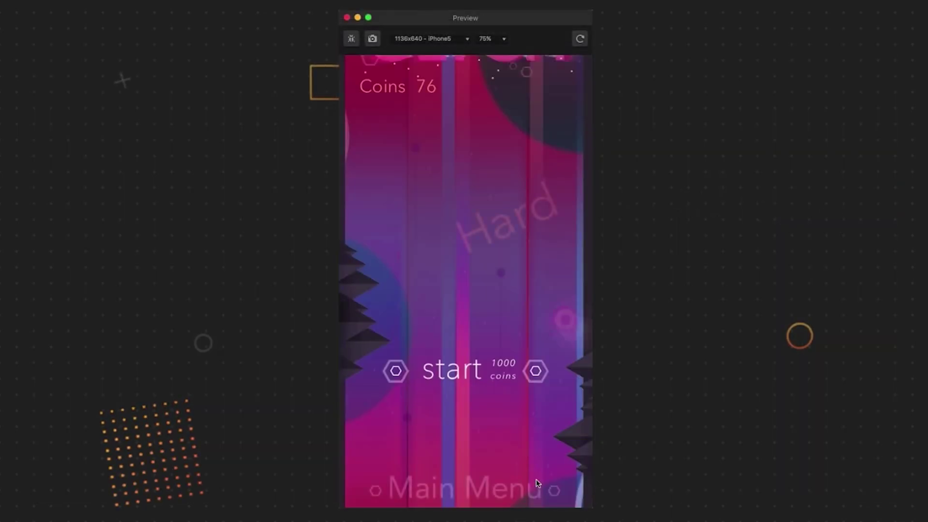
left_click(474, 376)
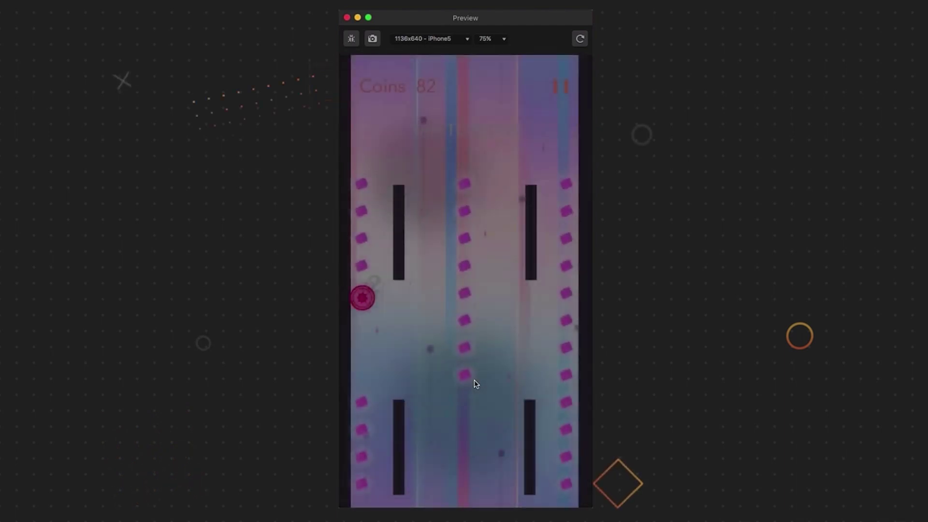
left_click(475, 384)
left_click(475, 384)
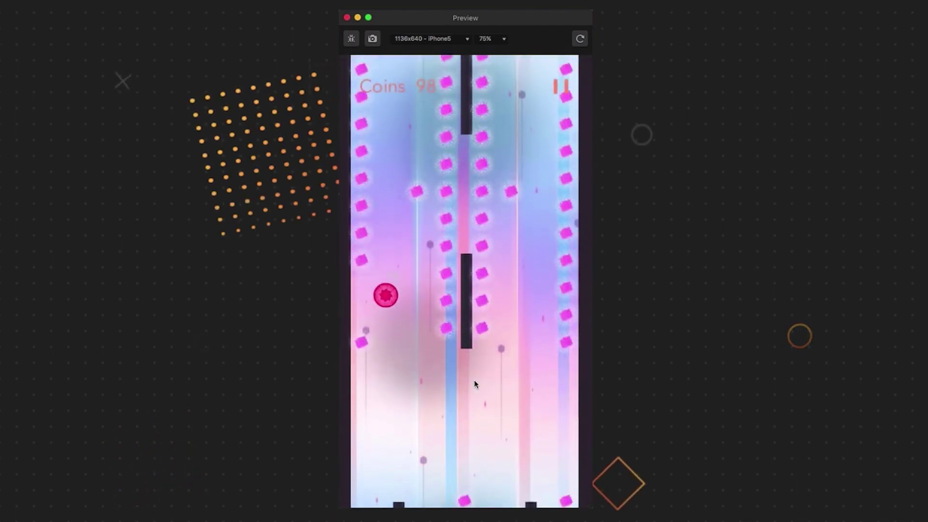
left_click(475, 384)
left_click(474, 384)
left_click(475, 384)
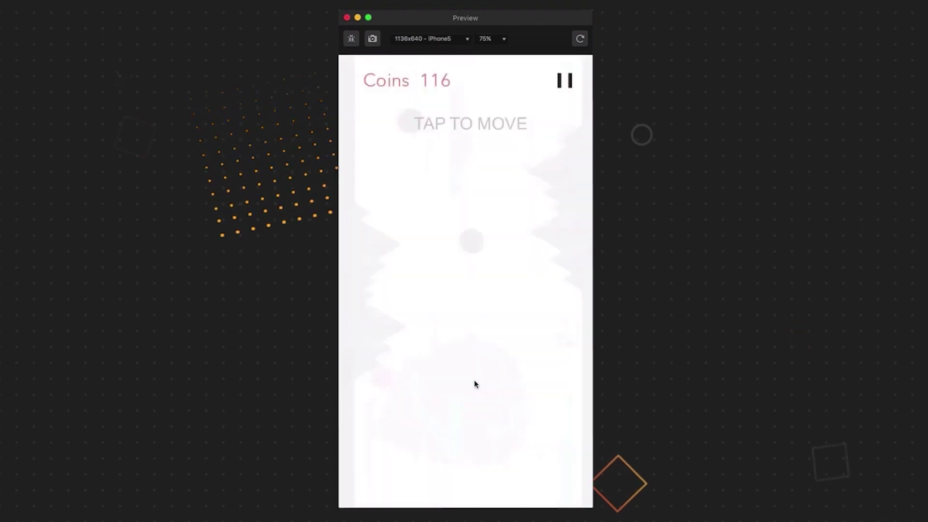
left_click(475, 384)
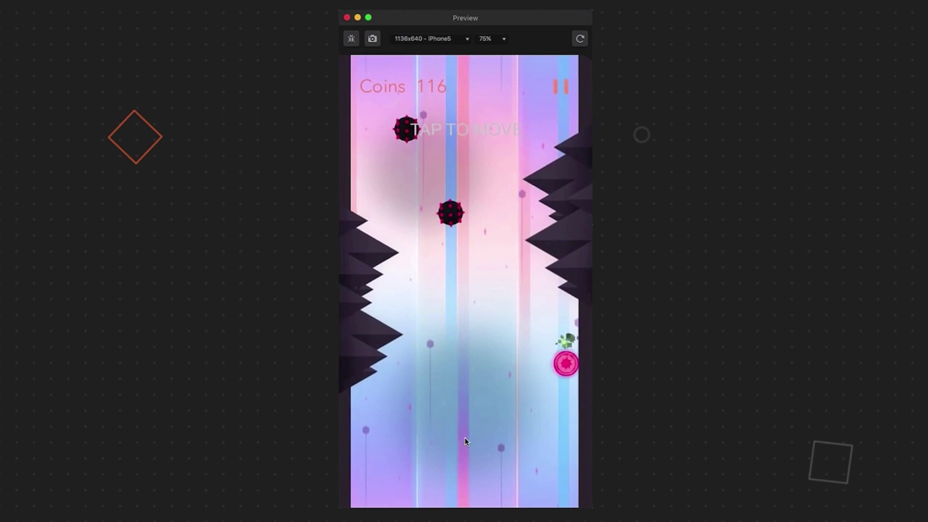
left_click(467, 441)
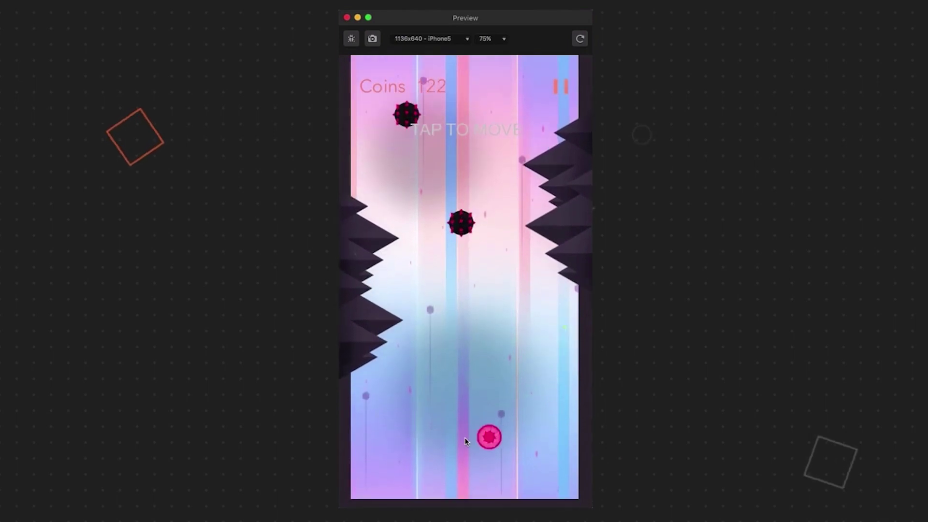
left_click(466, 441)
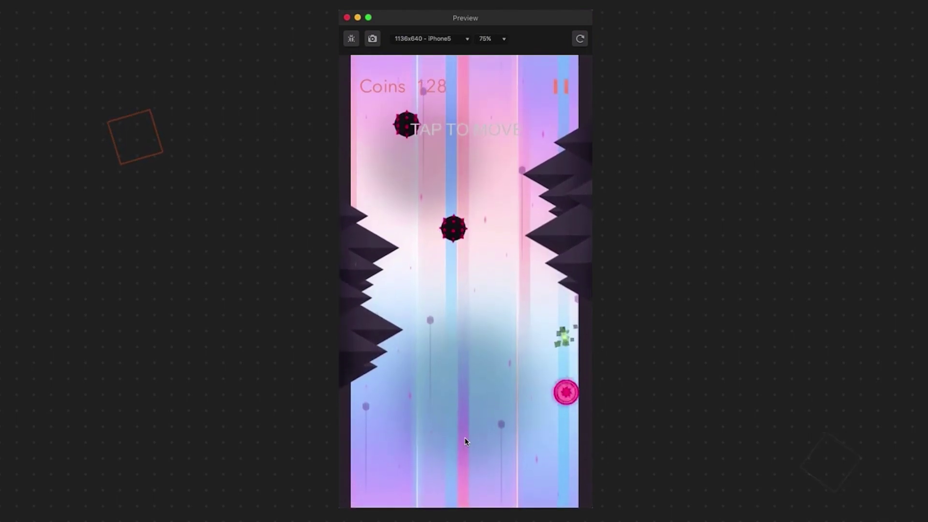
Continue playing in the preview, steering the character and checking the black transition screens between the worlds
left_click(466, 441)
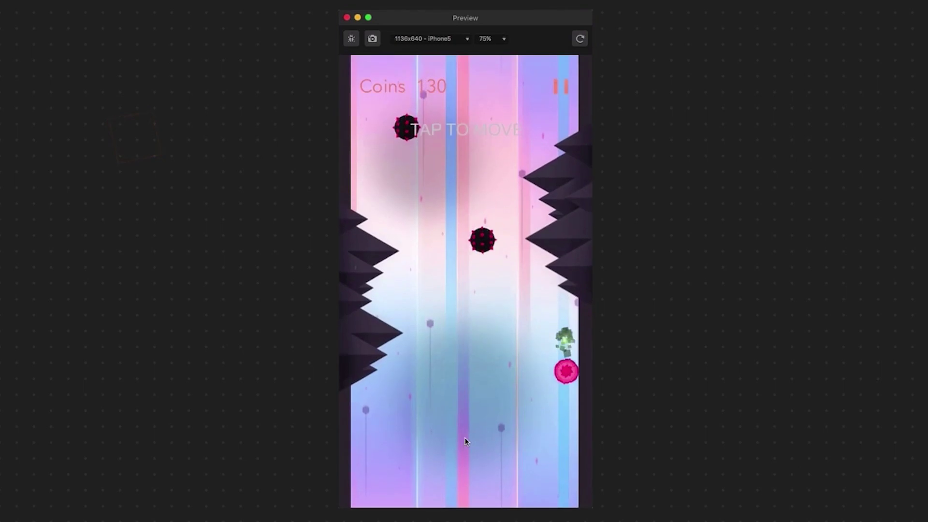
left_click(465, 441)
left_click(467, 439)
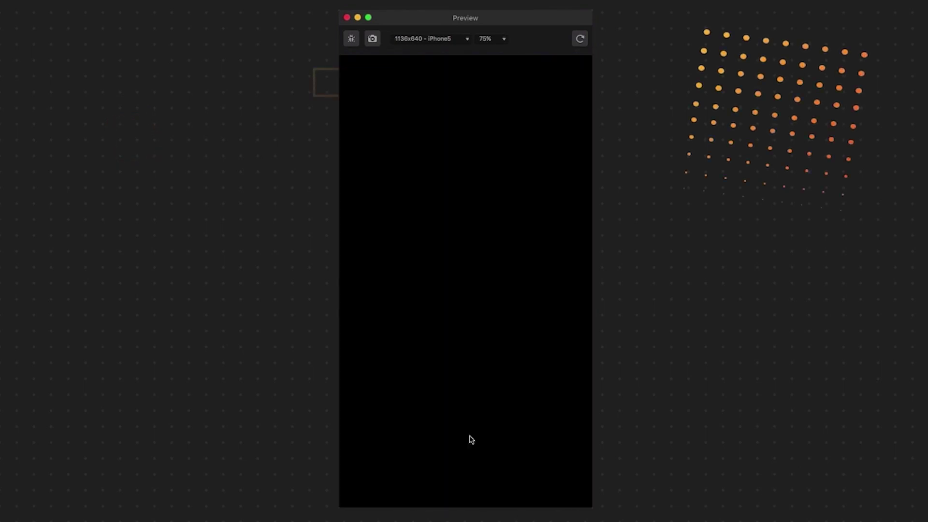
left_click(469, 438)
left_click(469, 438)
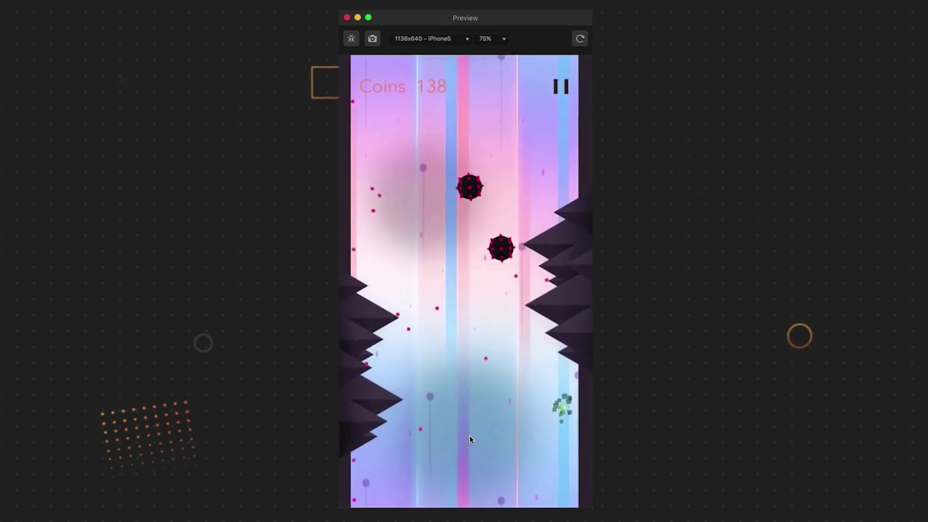
left_click(469, 437)
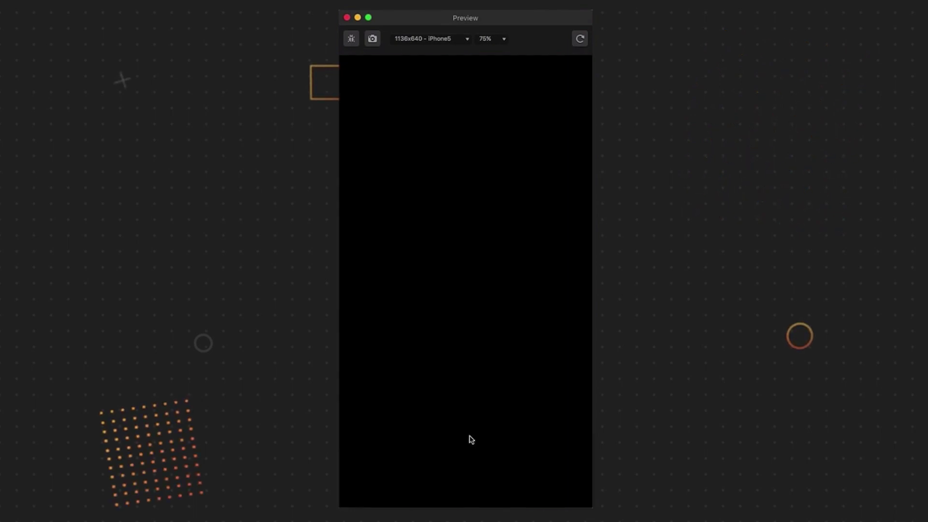
left_click(469, 436)
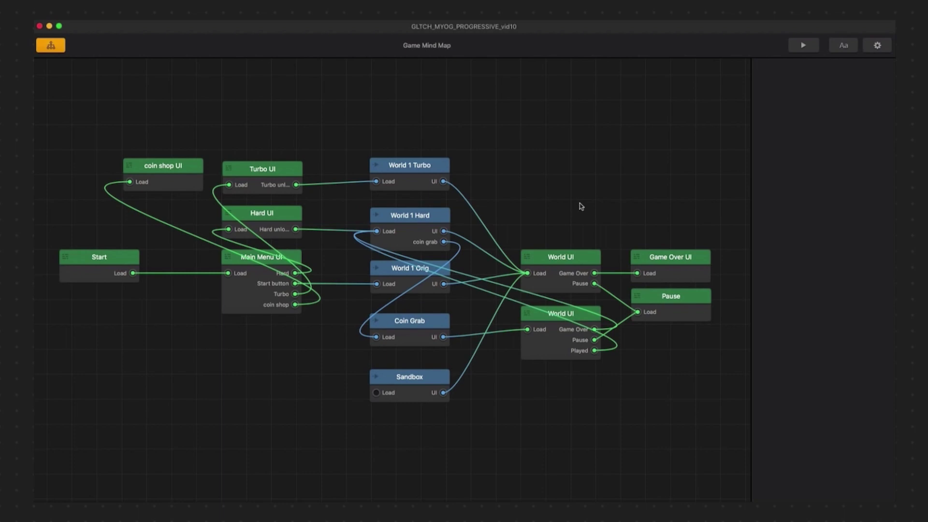
Open World 1 Orig, add a dark square image to scene 1 as an action, and name the action Timer
double_click(387, 277)
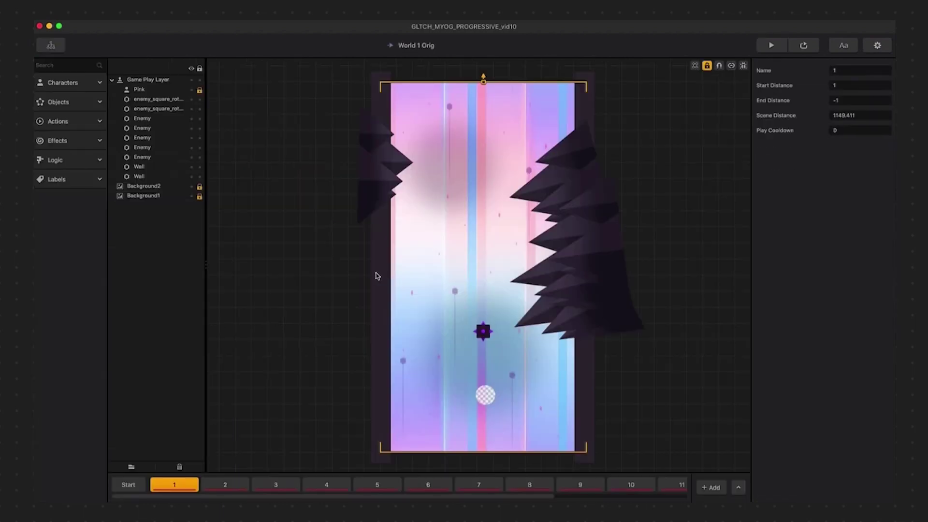
left_click_drag(787, 340, 342, 287)
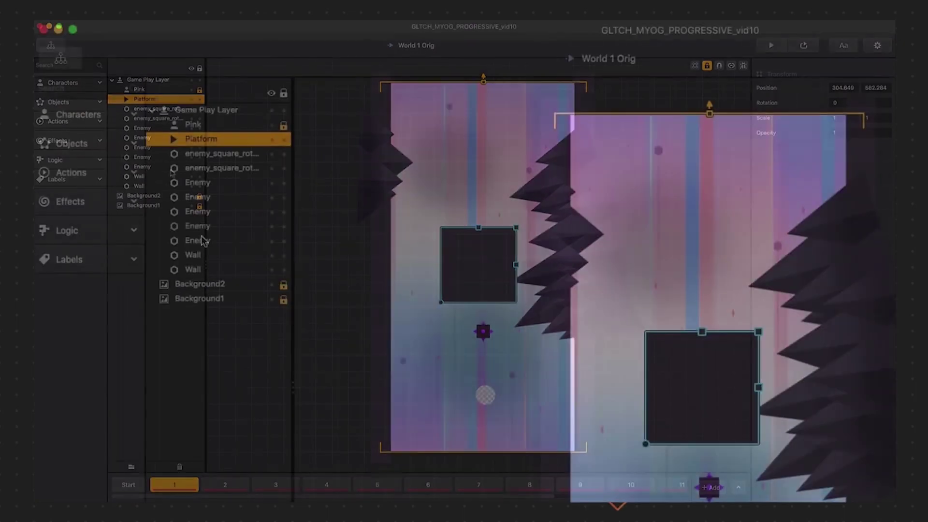
left_click(67, 124)
left_click(60, 284)
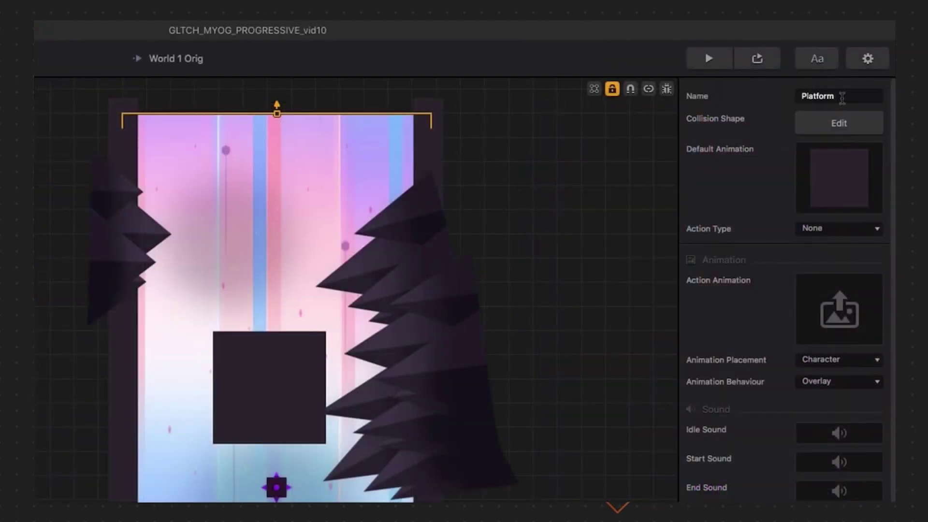
left_click(842, 96)
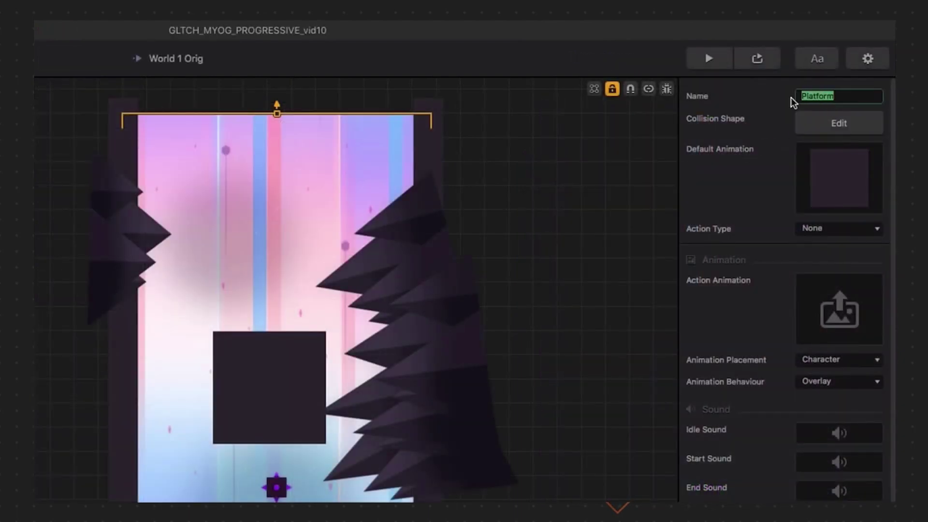
type("Timer")
For the Timer action, turn off the coin and points reward displays, set Reward Points to 1, and remove the default animation
scroll(756, 263, "down", 1)
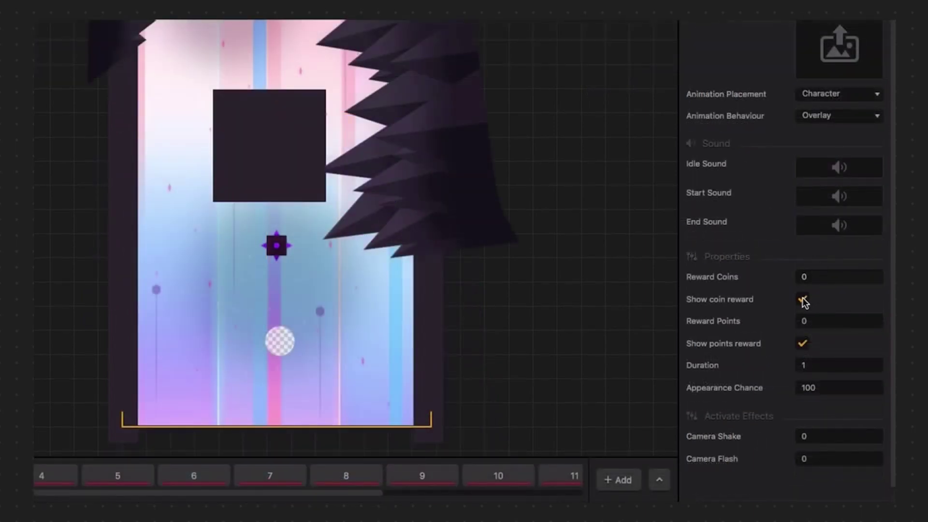
left_click(803, 299)
left_click(803, 344)
left_click(810, 319)
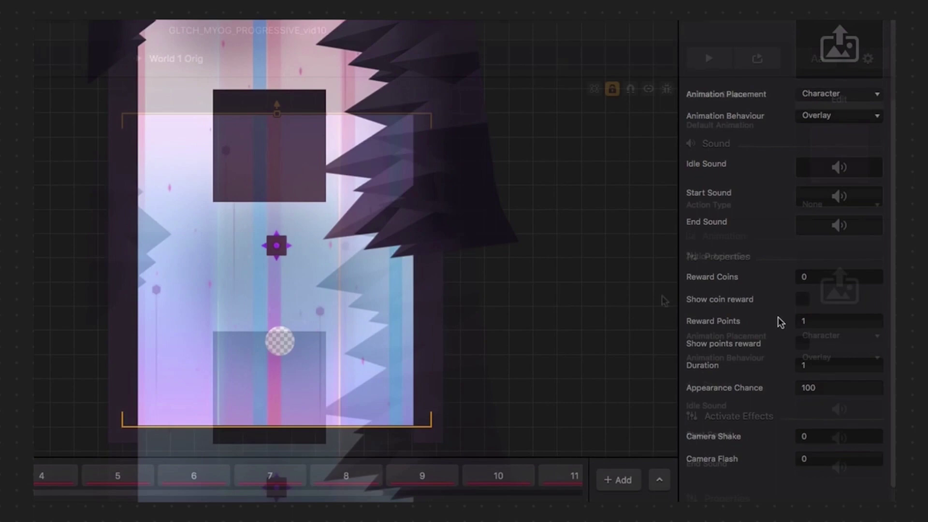
mouse_move(866, 133)
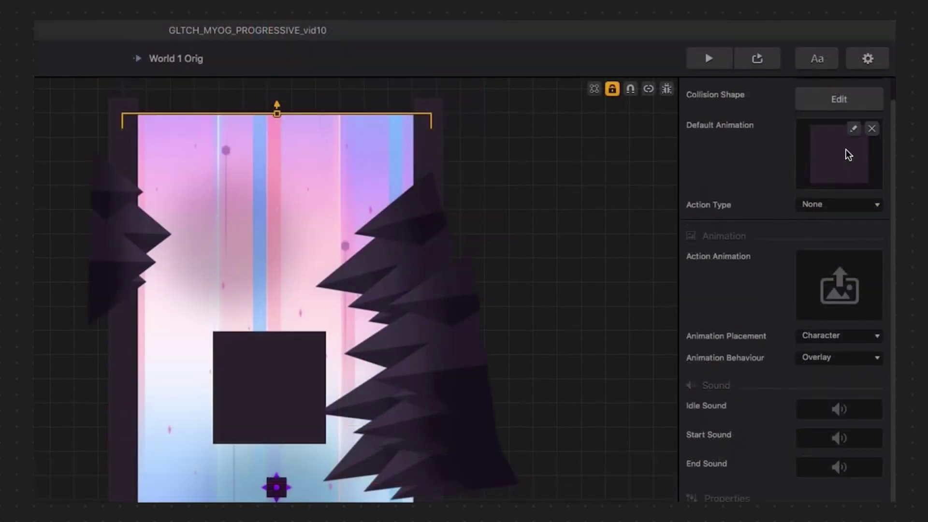
left_click(867, 132)
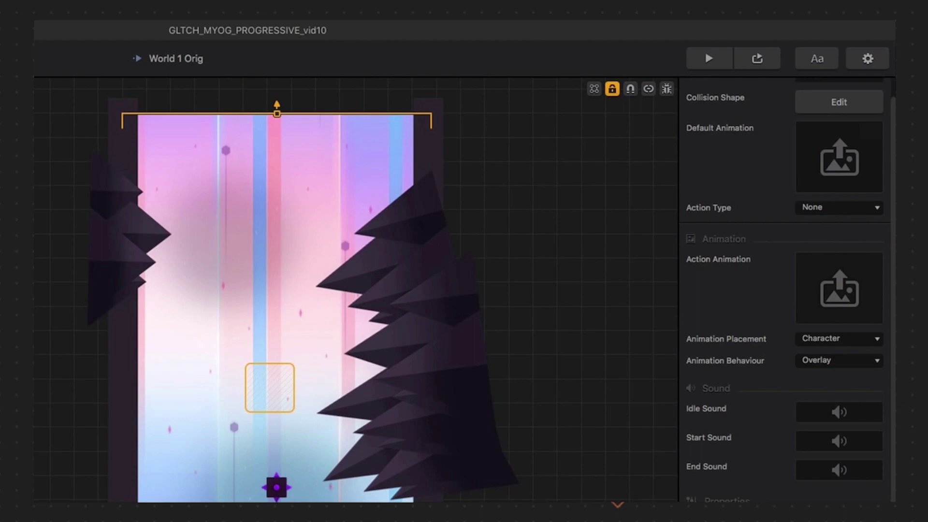
Add the dark square image to the scene as an object, name it Timer Object, and clear its default animation
left_click_drag(872, 441, 399, 277)
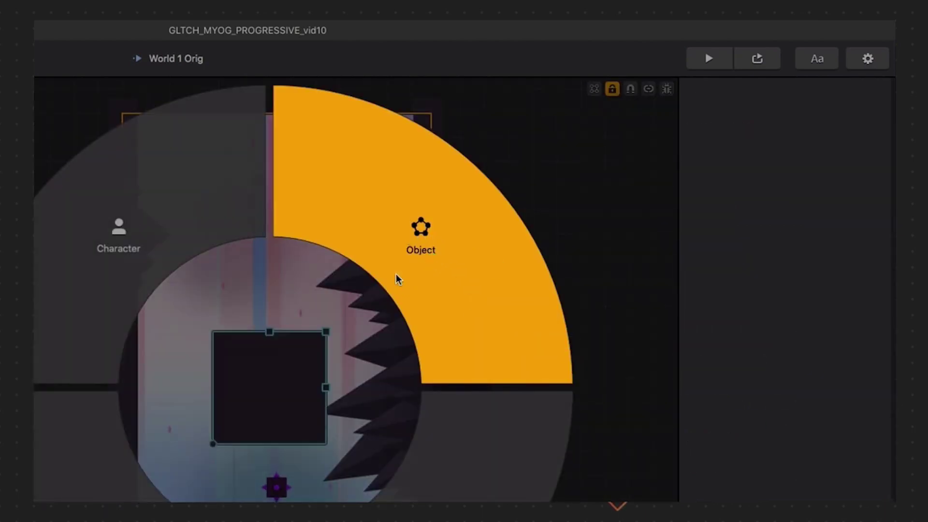
key("Escape")
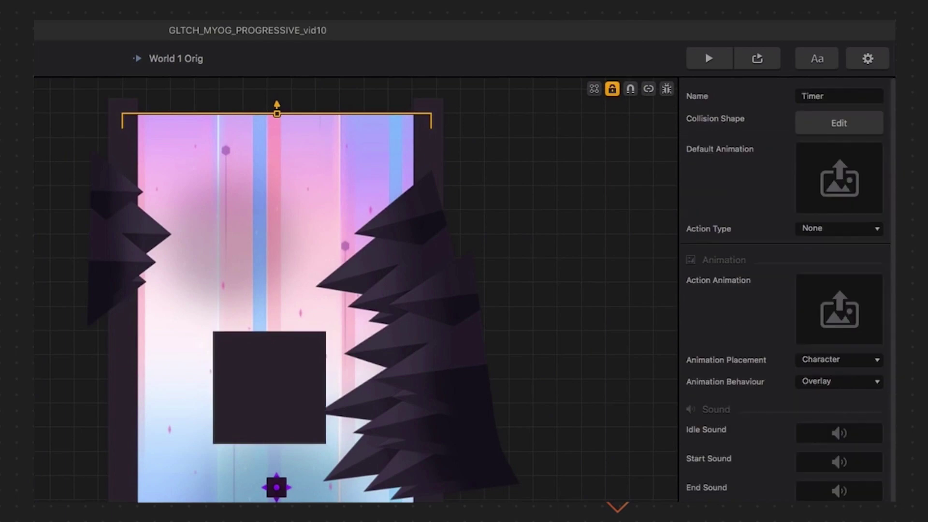
type("Tim")
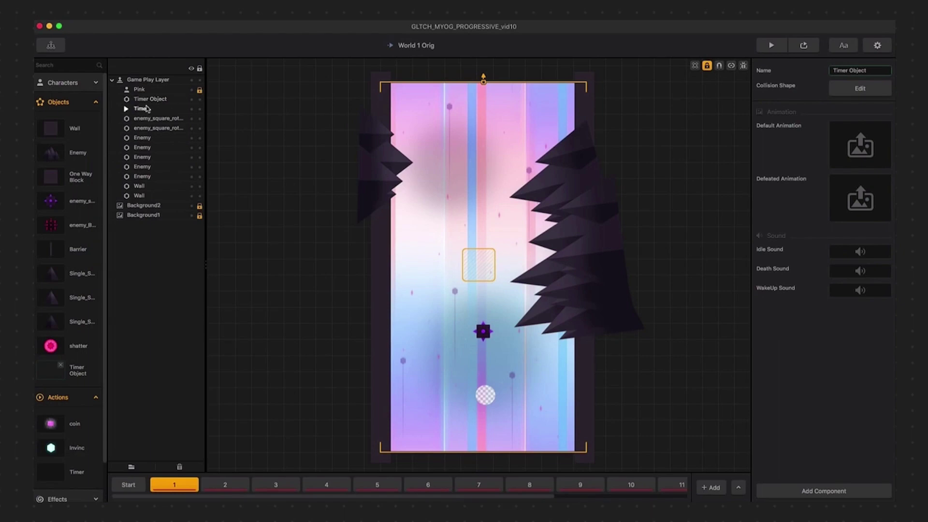
Move the Timer action from the scene into the Timer Object's default animation and set its position there to 0, 0
left_click(148, 109)
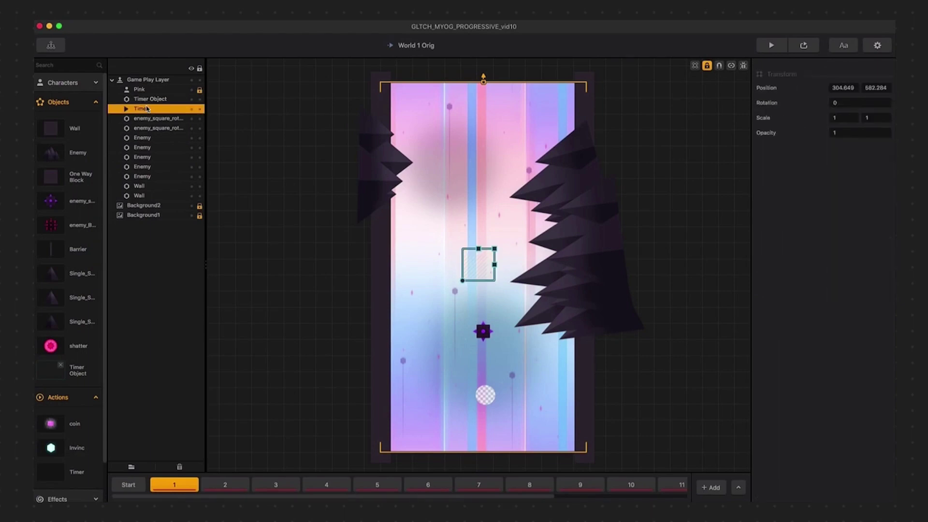
key("Delete")
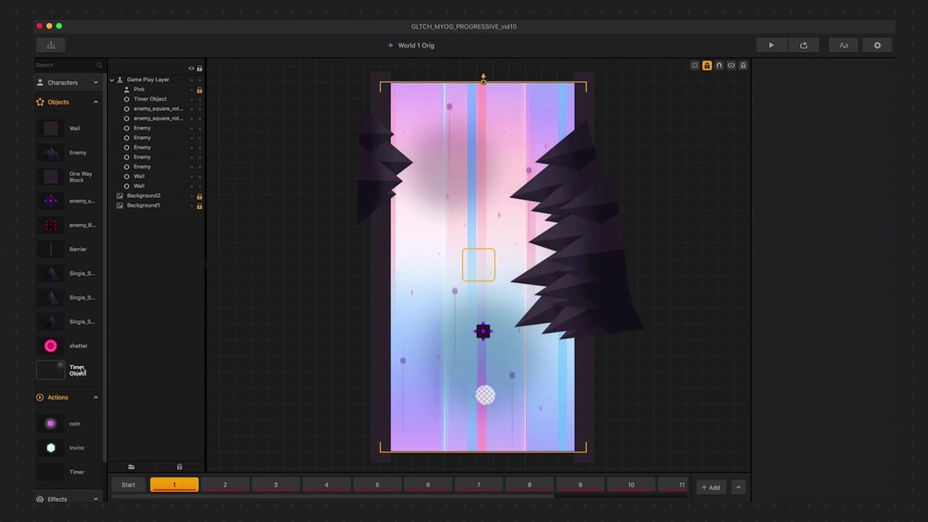
left_click(81, 370)
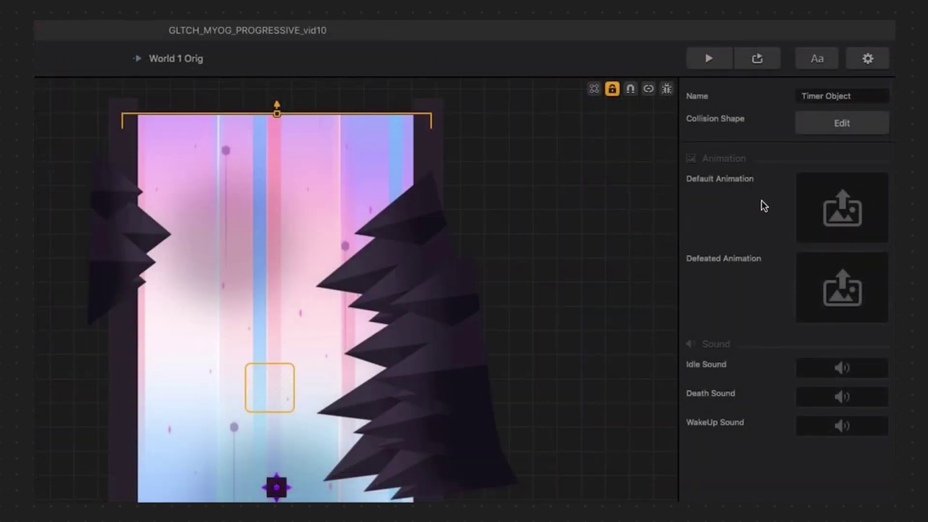
mouse_move(881, 131)
left_click(876, 183)
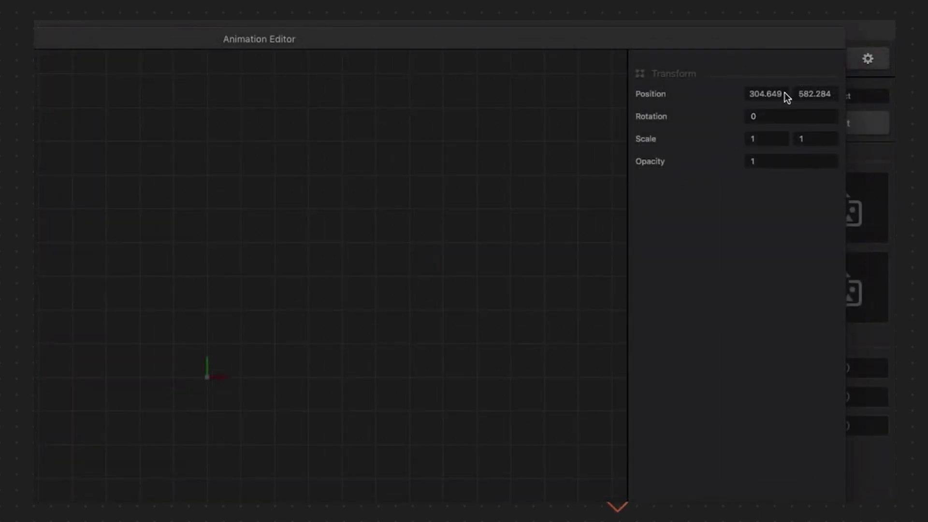
left_click_drag(784, 93, 735, 94)
type("0")
key("Tab")
type("0")
key("Tab")
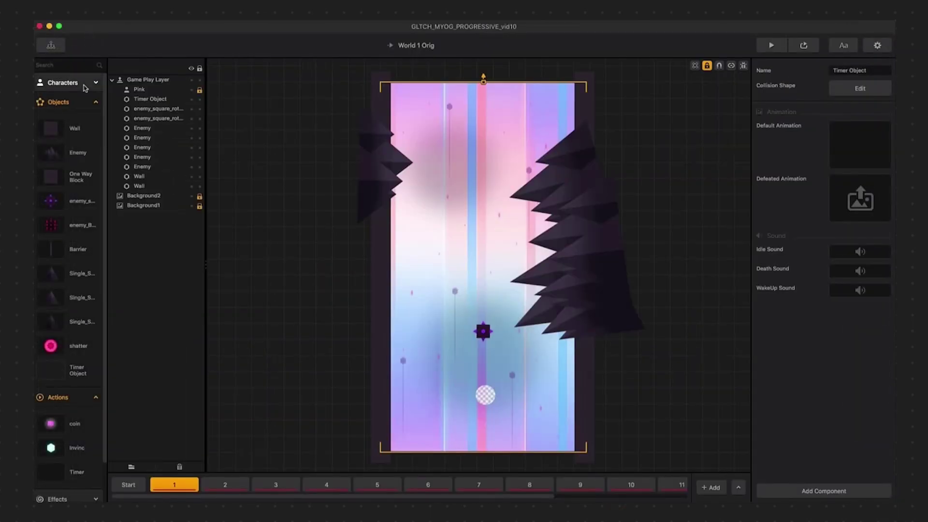
Open the Pink character's default animation for editing and place the Timer Object on the character
left_click(88, 83)
left_click(51, 109)
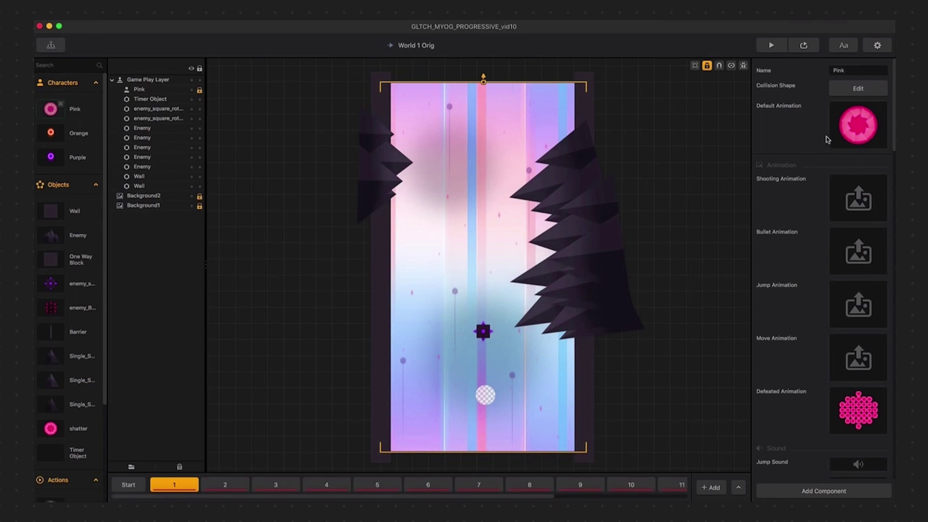
left_click(868, 110)
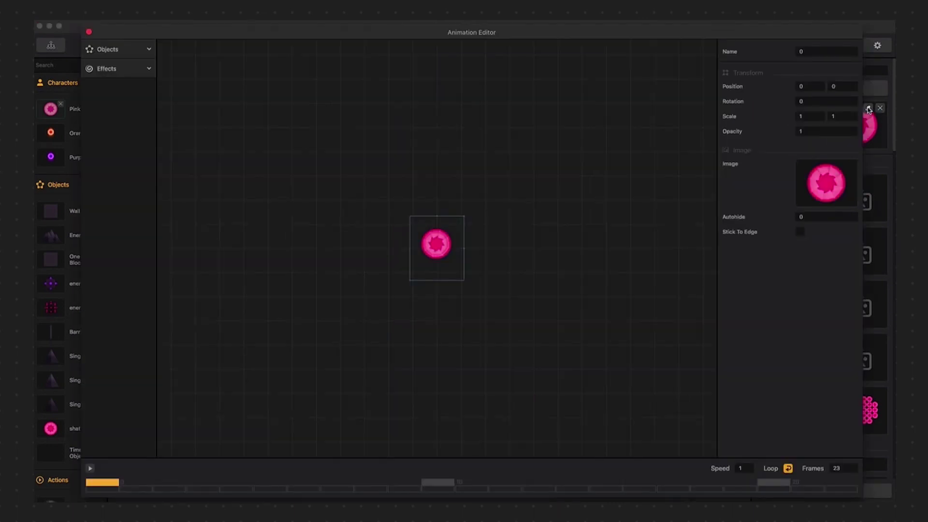
left_click(138, 54)
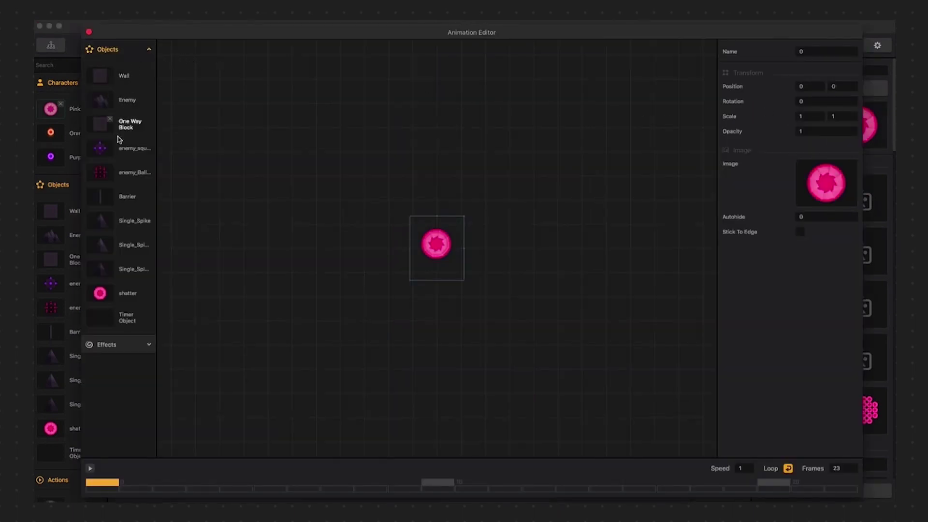
left_click_drag(100, 317, 438, 245)
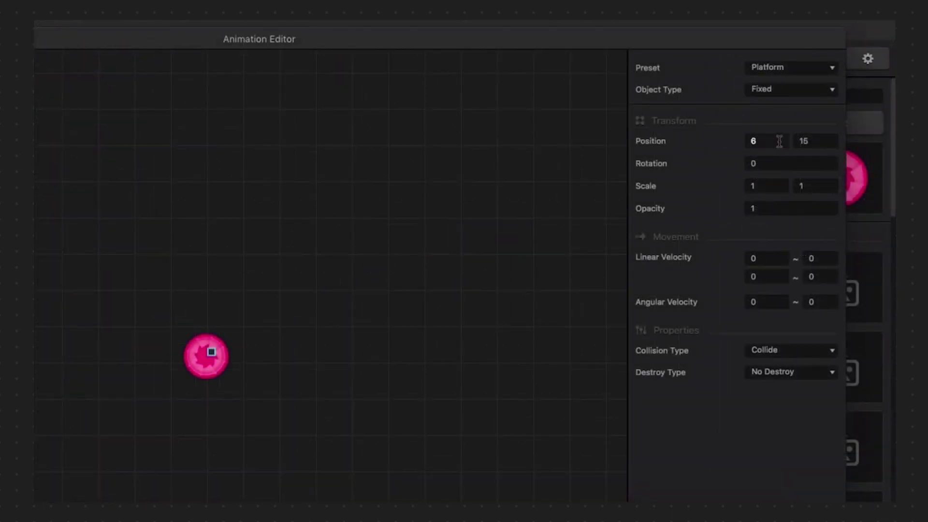
Set the placed Timer Object's position to 0, 0 and its preset to Decoration
left_click(779, 141)
type("0")
key("Tab")
type("0")
key("Tab")
left_click(790, 69)
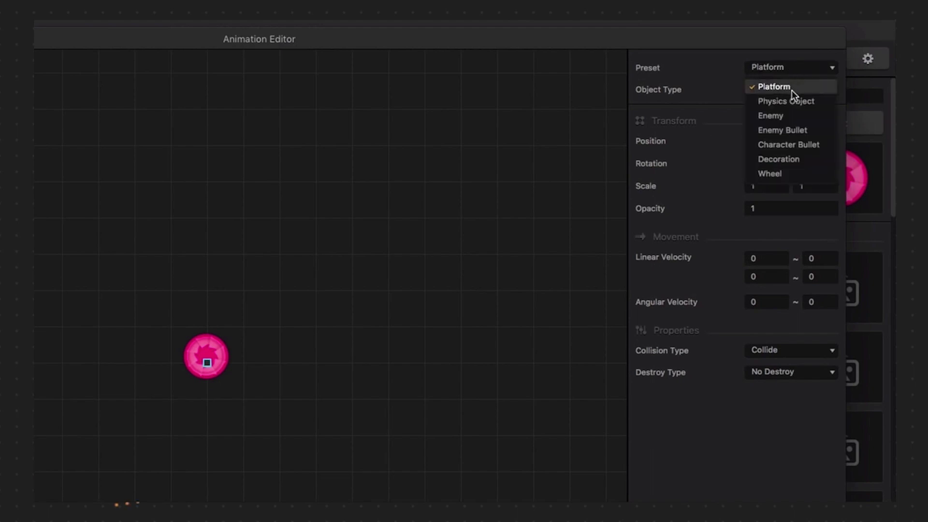
left_click(784, 159)
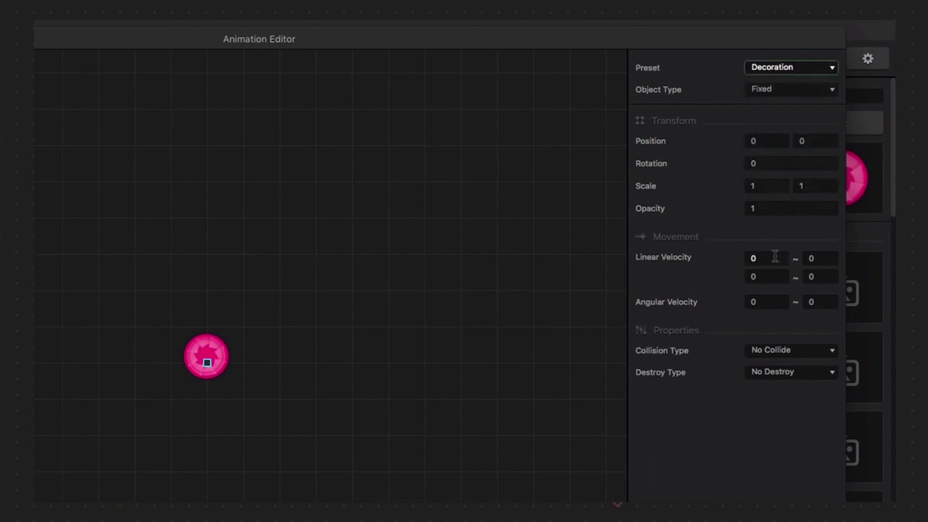
Set the Timer Object's vertical linear velocity to -500, add a Spawner component to it, and close the animation editor
left_click(756, 276)
double_click(756, 276)
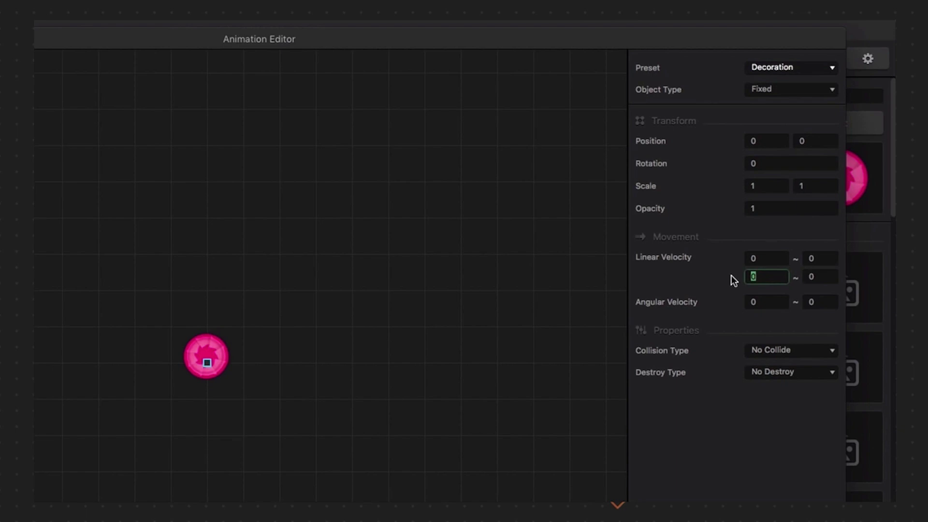
type("-500")
scroll(765, 68, "down", 5)
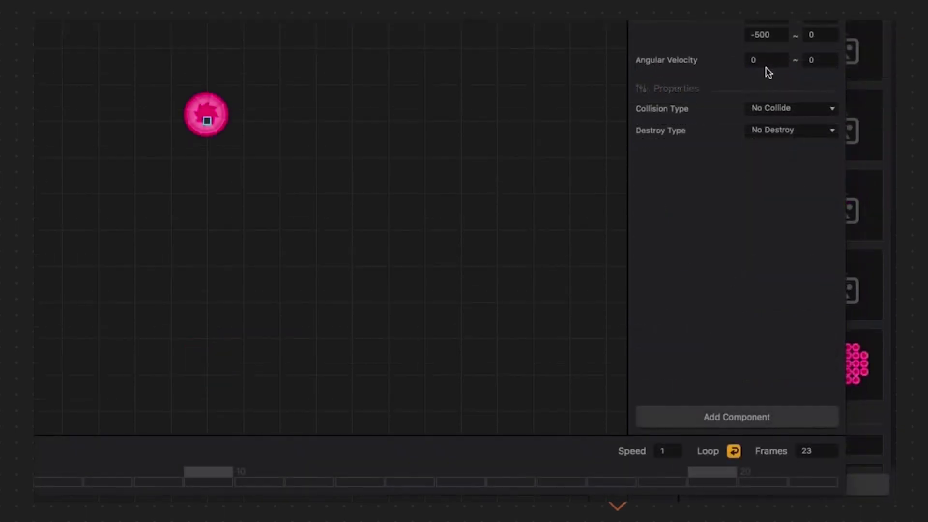
left_click(684, 411)
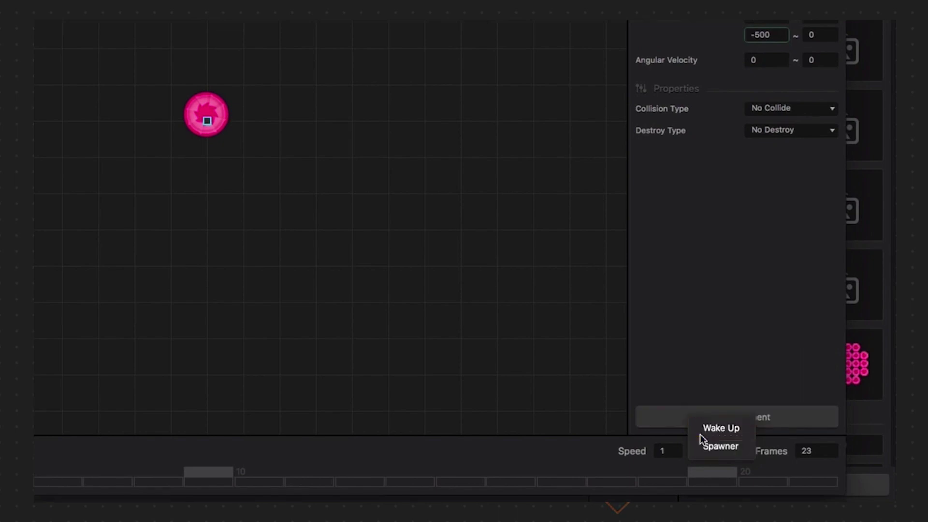
left_click(708, 444)
double_click(762, 188)
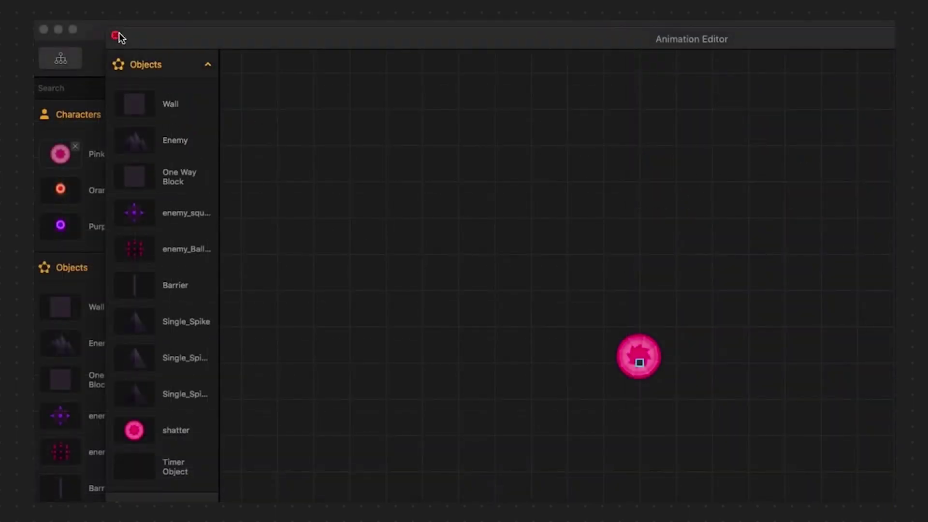
left_click(116, 35)
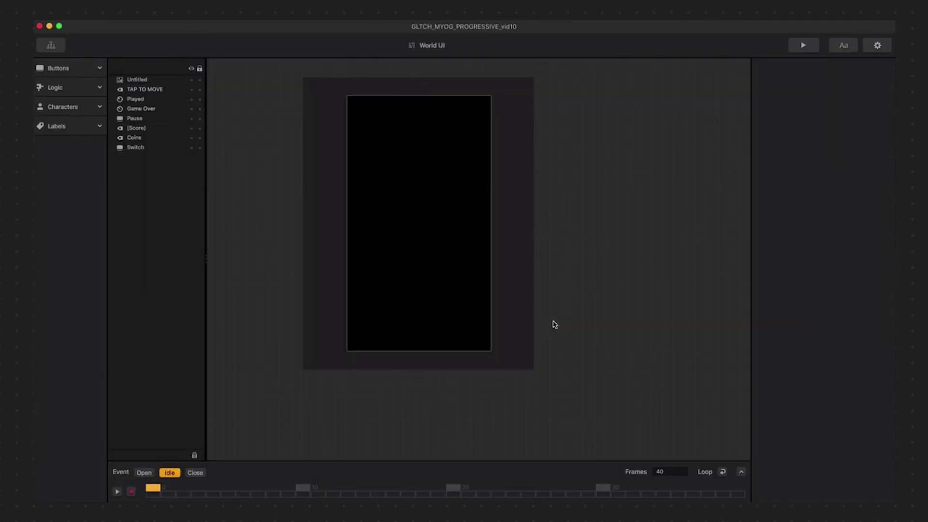
In World UI, duplicate the Coins label, place the copy directly below at Y 995.5, and change its text to Timer
left_click(135, 138)
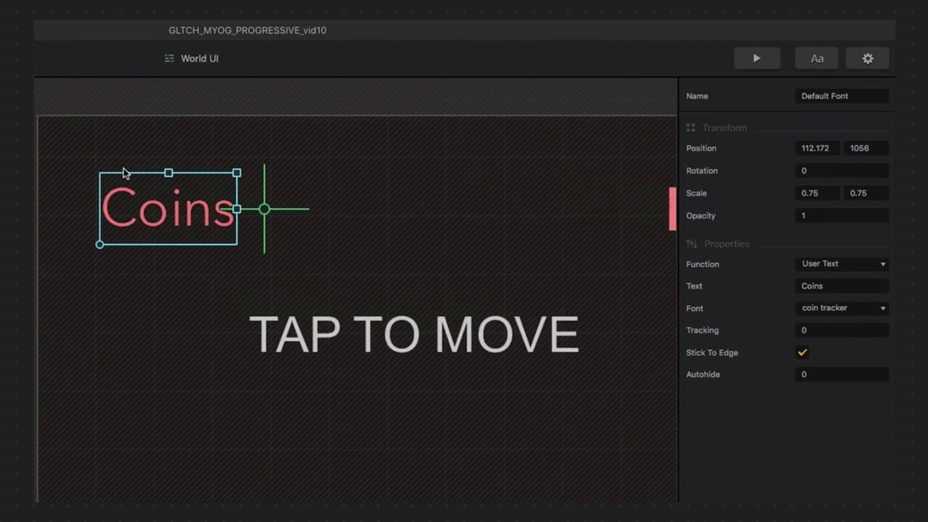
key("super+d")
key("Return")
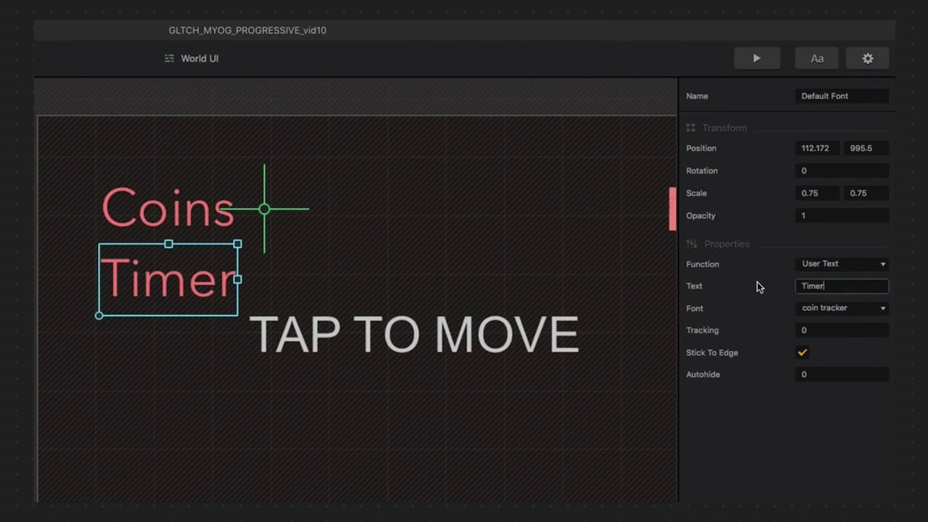
Duplicate the coin score counter, lower the Timer label slightly, and place the copy beside it at Y 982
left_click(266, 211)
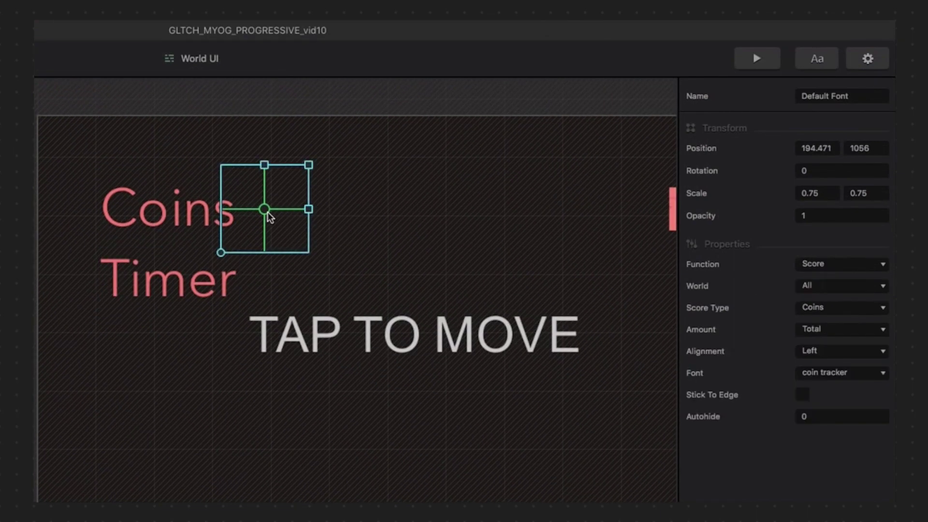
key("super+d")
left_click_drag(160, 278, 160, 291)
left_click(263, 295)
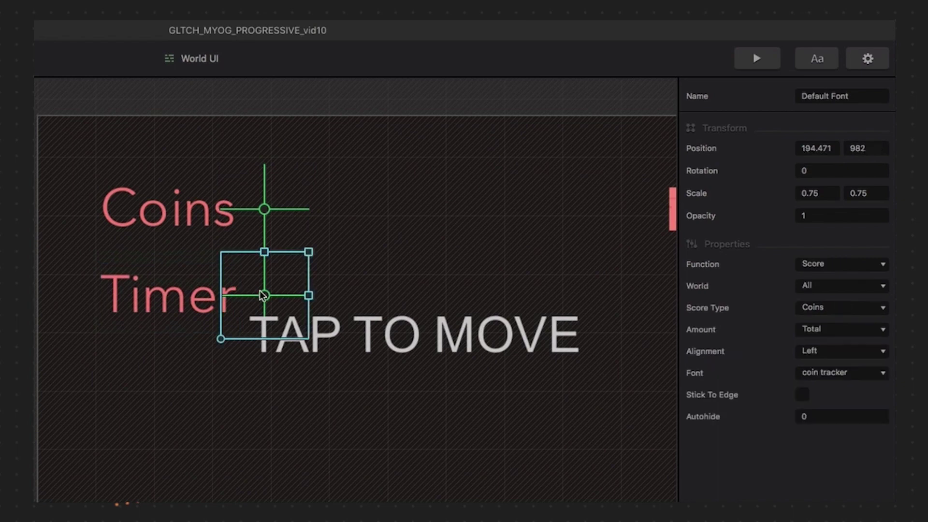
Set the duplicated score counter's world to Current World and its score type to Points, and change its Amount option
left_click(857, 290)
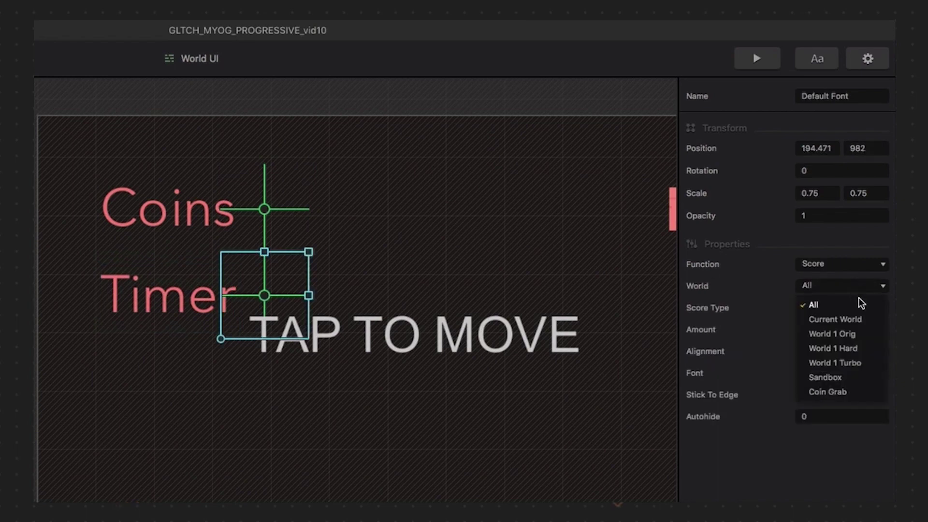
left_click(836, 320)
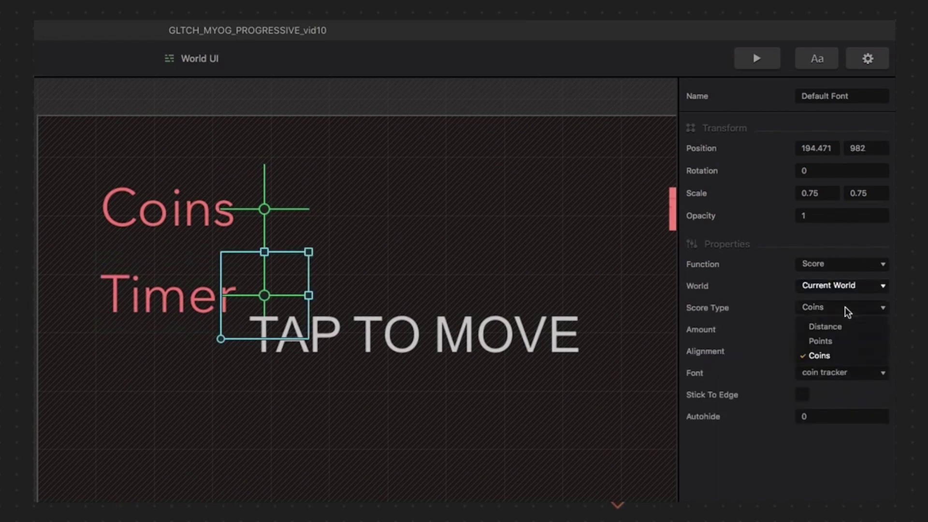
left_click(842, 341)
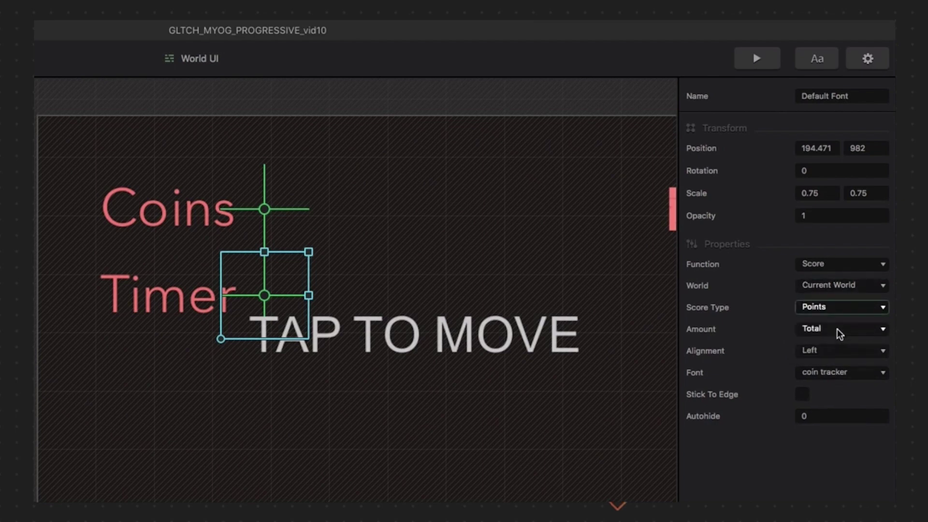
left_click(841, 366)
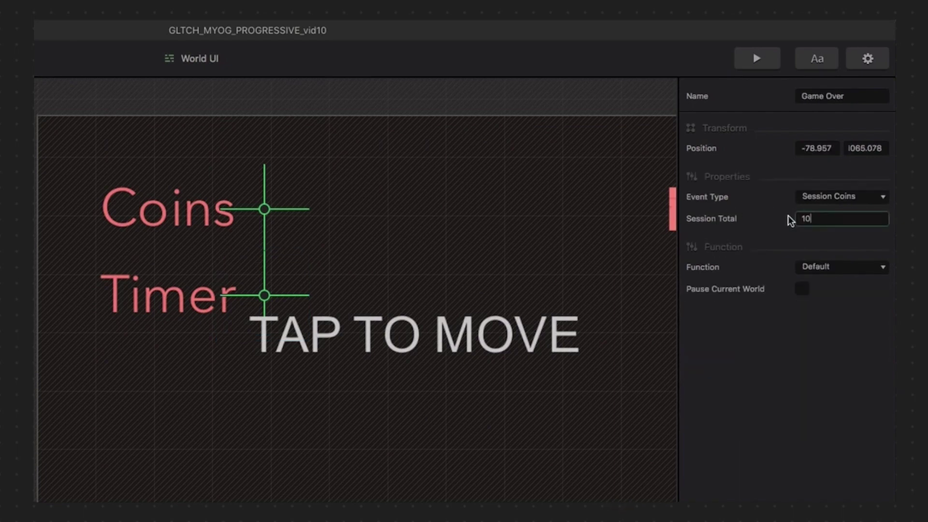
Change the Game Over event's type to Session Points
left_click(879, 199)
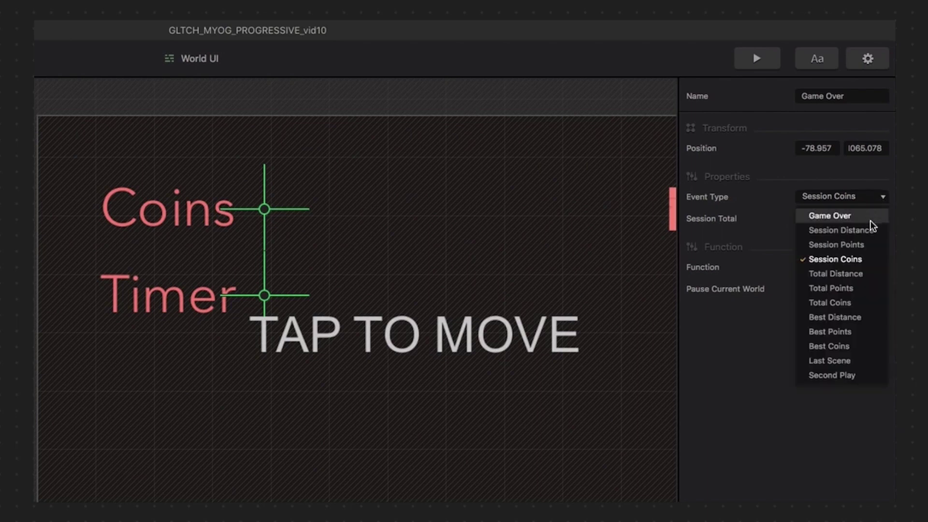
left_click(865, 246)
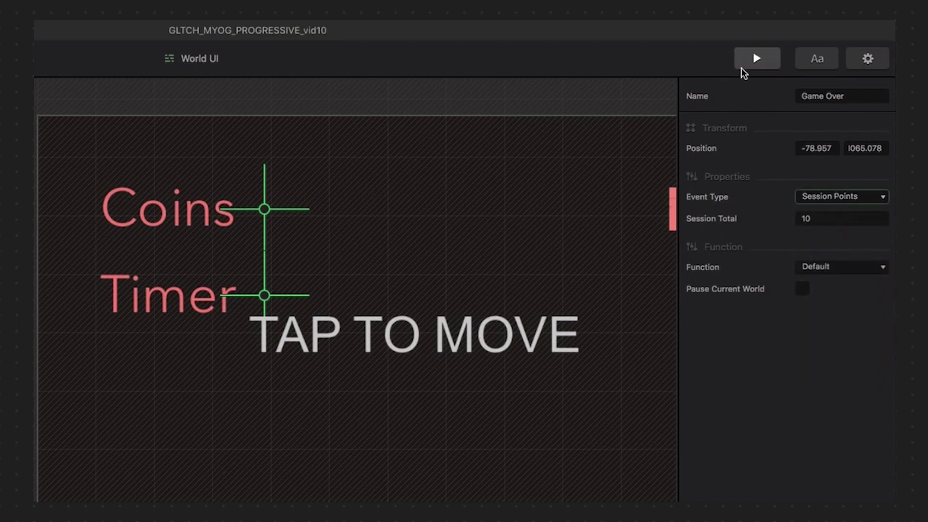
Preview the game, start the Hard level, and play through the timed coin section and the obstacle world that follows
left_click(745, 65)
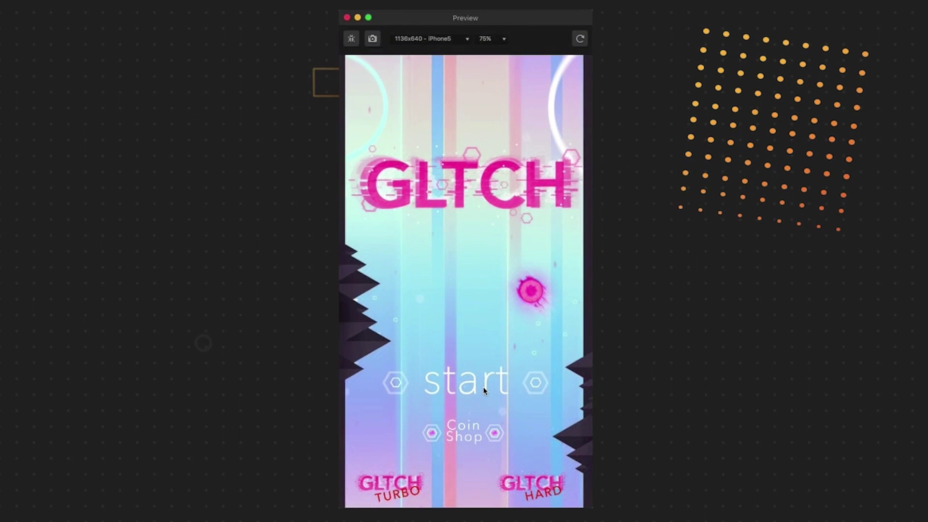
left_click(542, 476)
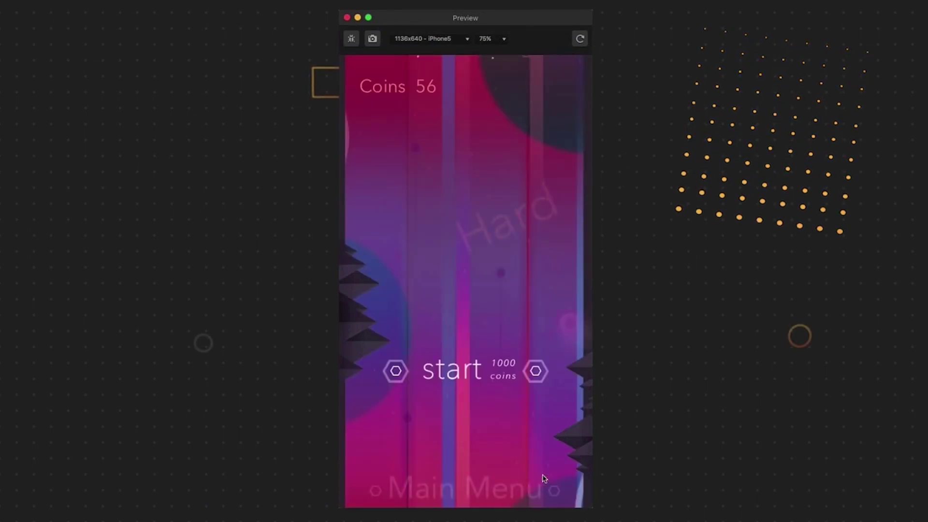
left_click(475, 371)
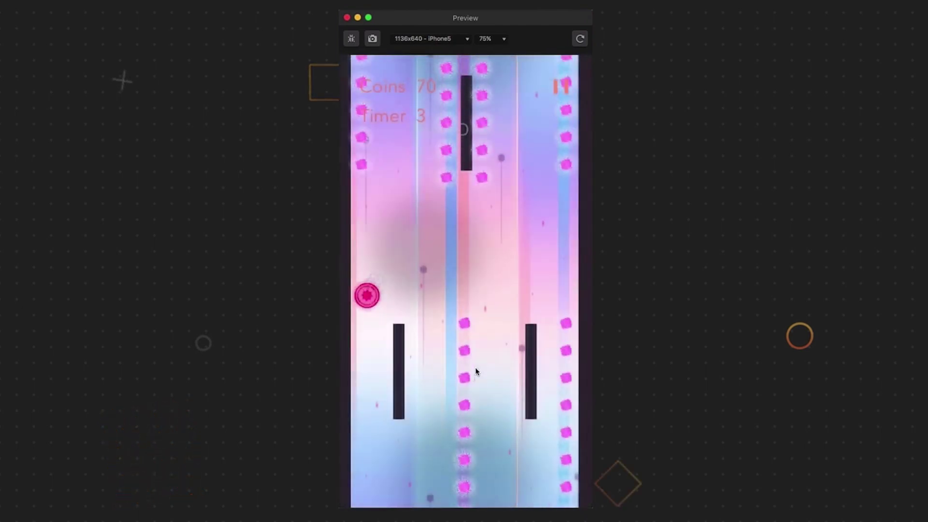
left_click(477, 371)
left_click(474, 367)
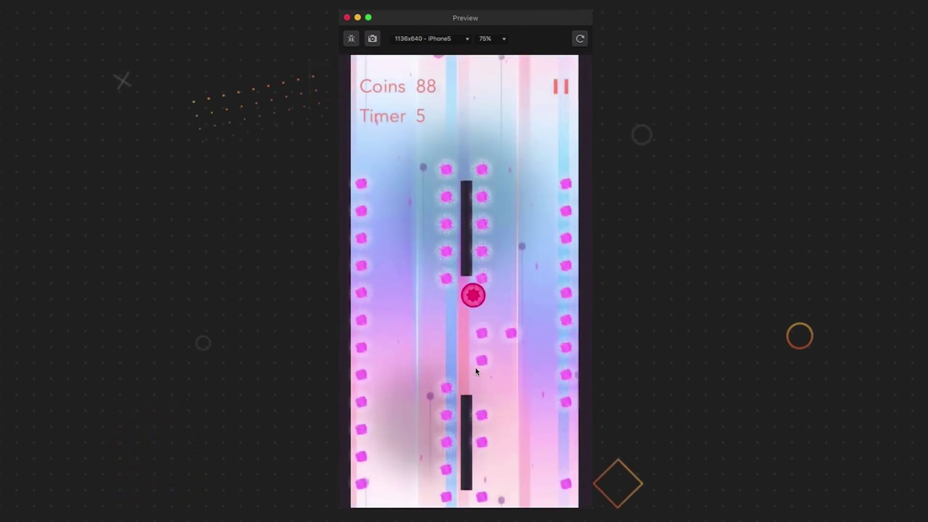
left_click(475, 367)
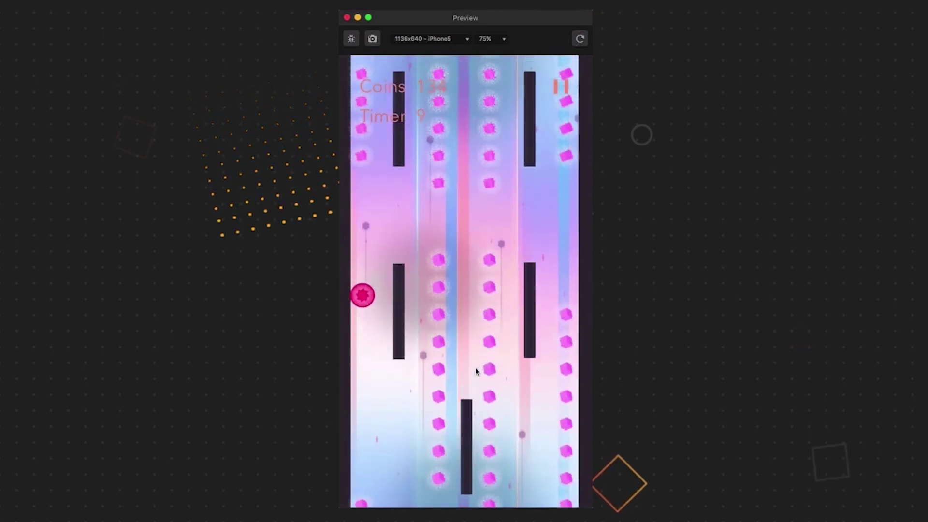
left_click(475, 367)
left_click(475, 367)
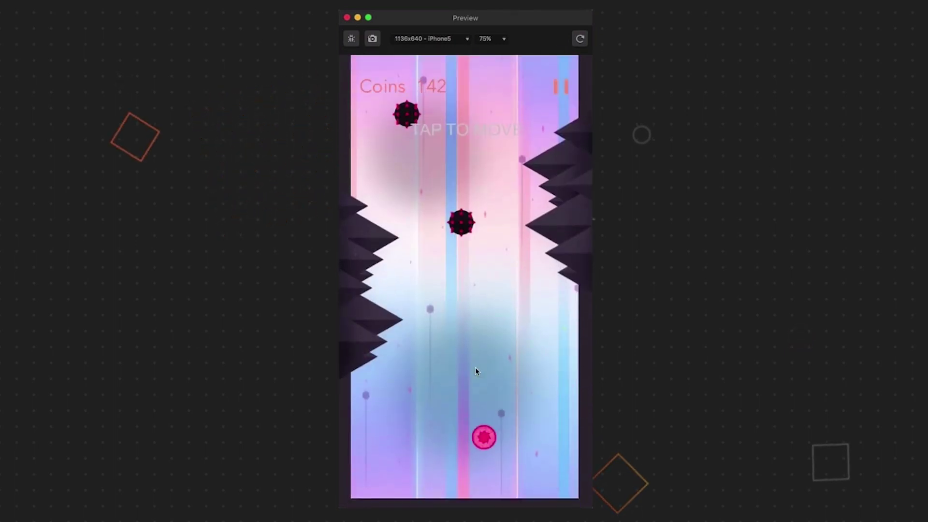
left_click(475, 367)
left_click(475, 367)
left_click(474, 367)
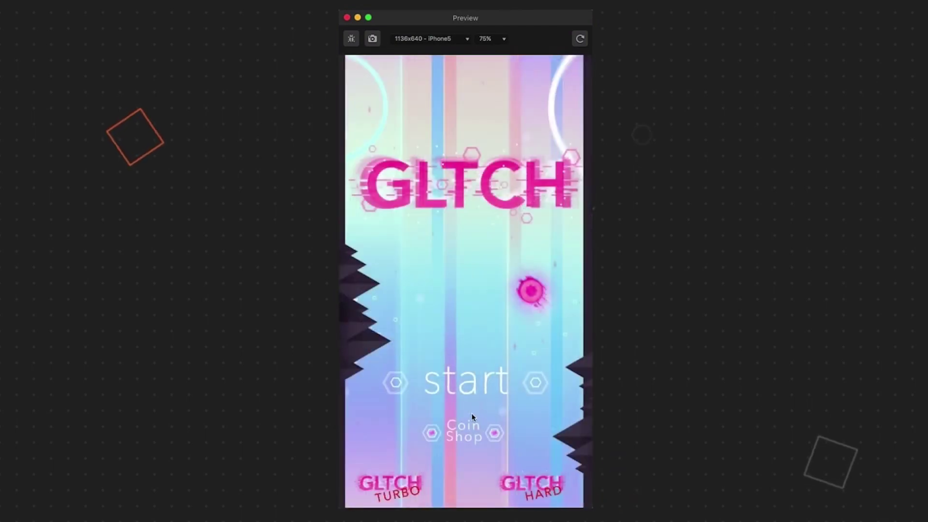
Start the Turbo level from the preview's main menu, play it, and retry after the game over
left_click(400, 483)
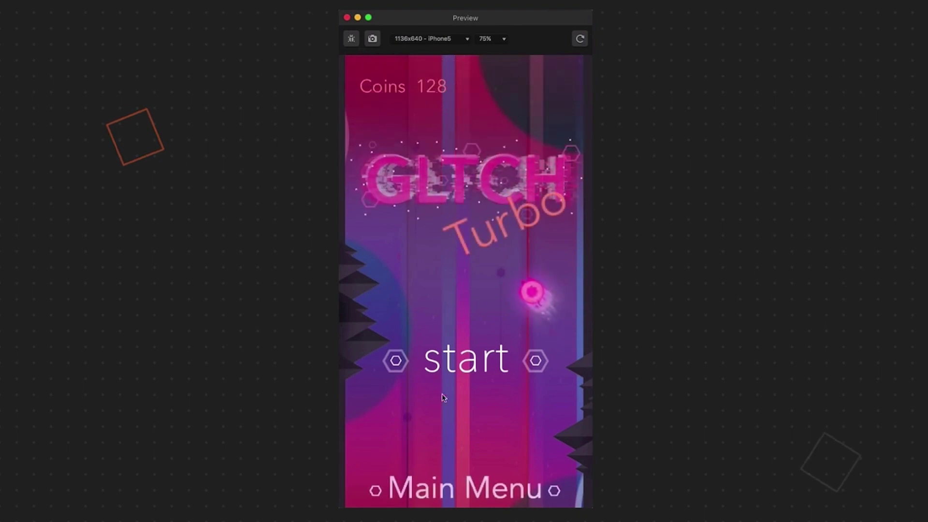
left_click(457, 366)
left_click(483, 362)
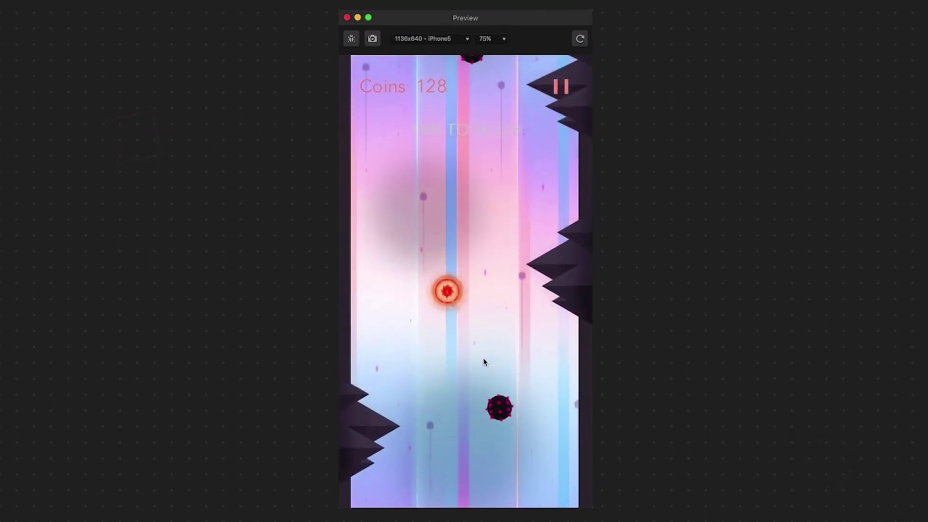
left_click(478, 353)
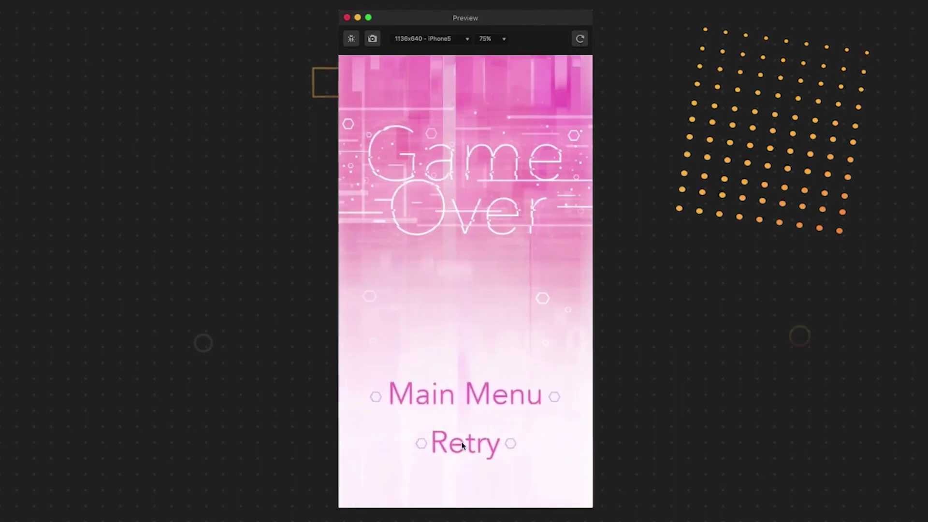
left_click(437, 442)
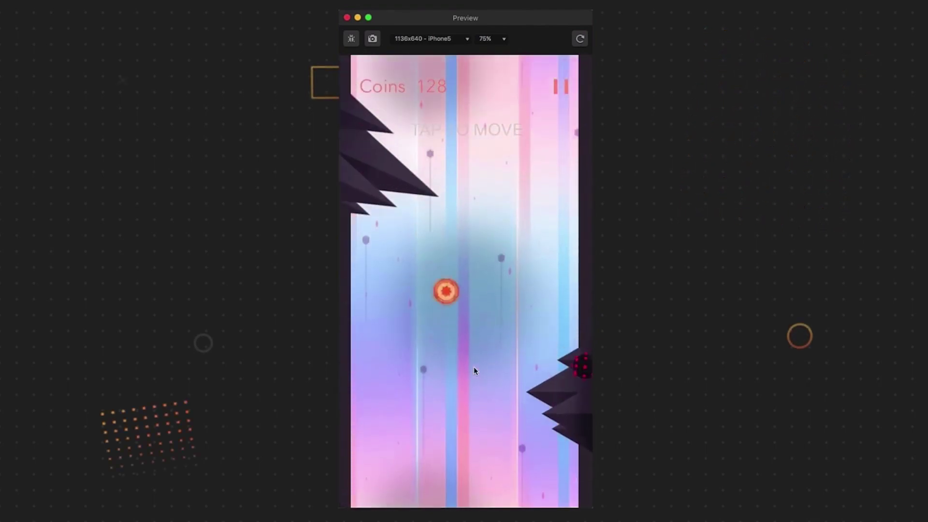